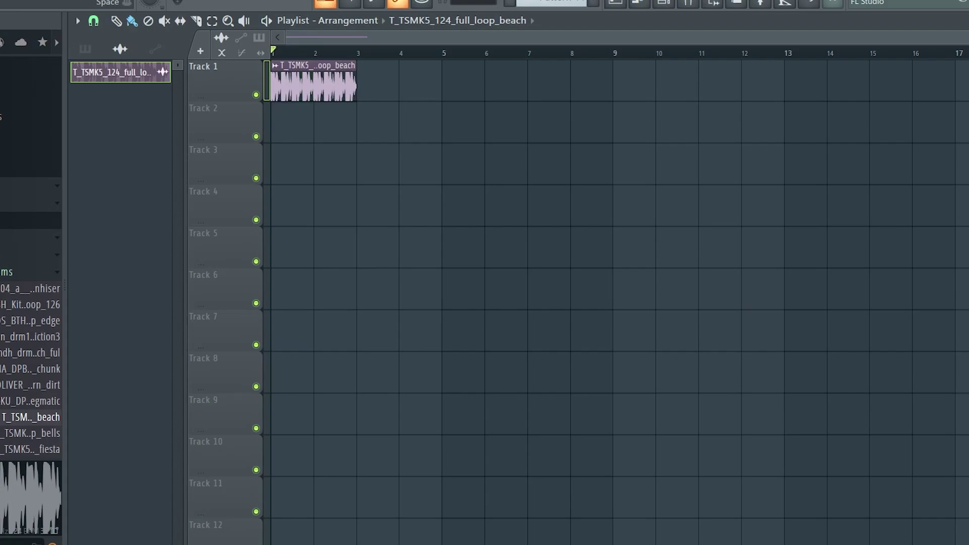
Duplicate the beach drum loop clip along Track 1 up to bar 84 with Ctrl+B.
key(ctrl+a)
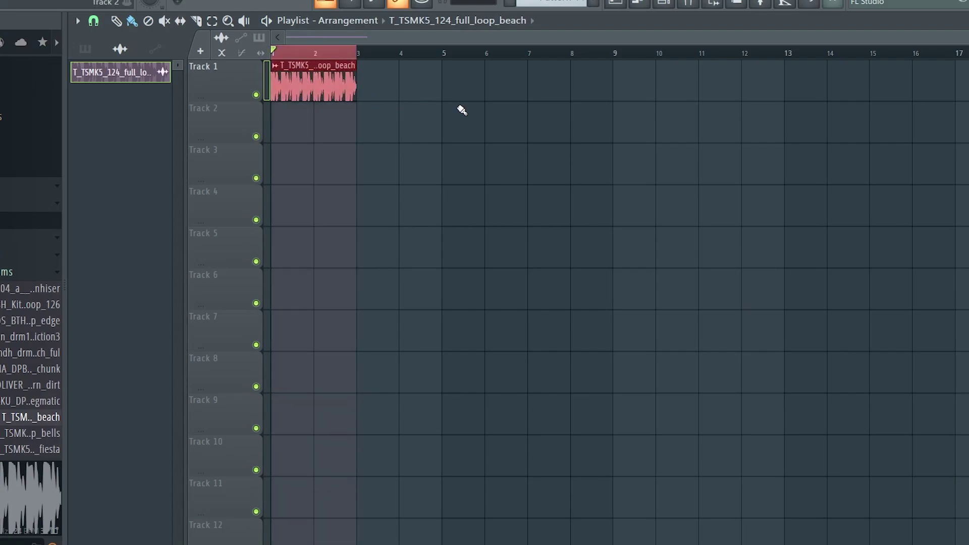
key(ctrl+b)
key(ctrl+b)
key(ctrl+b)
key(ctrl+b)
key(ctrl+b)
key(ctrl+b)
key(ctrl+b)
key(ctrl+b)
key(ctrl+b)
key(ctrl+b)
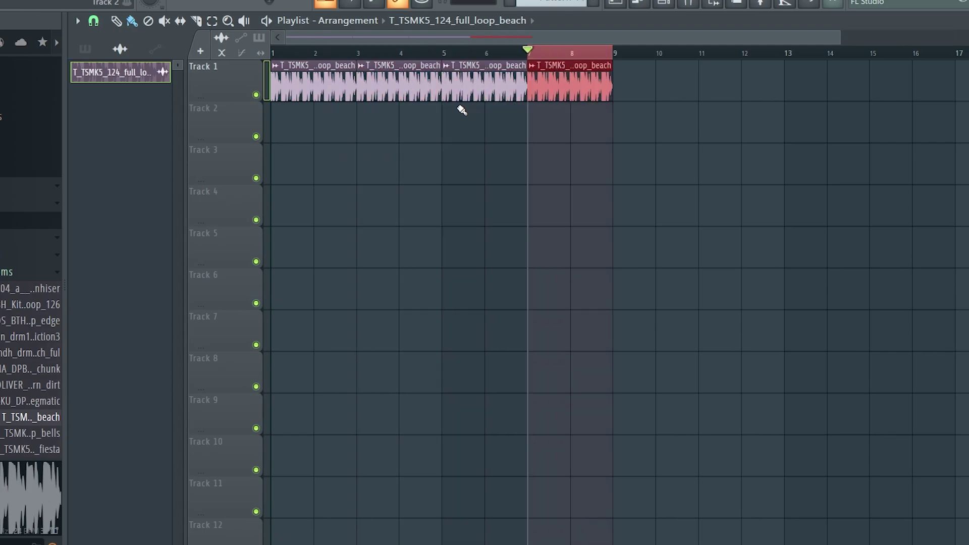
key(ctrl+b)
key(ctrl+b)
key(ctrl+b)
key(ctrl+b)
key(ctrl+b)
key(ctrl+b)
key(ctrl+b)
key(ctrl+b)
key(ctrl+b)
key(ctrl+b)
key(ctrl+b)
key(ctrl+b)
key(ctrl+b)
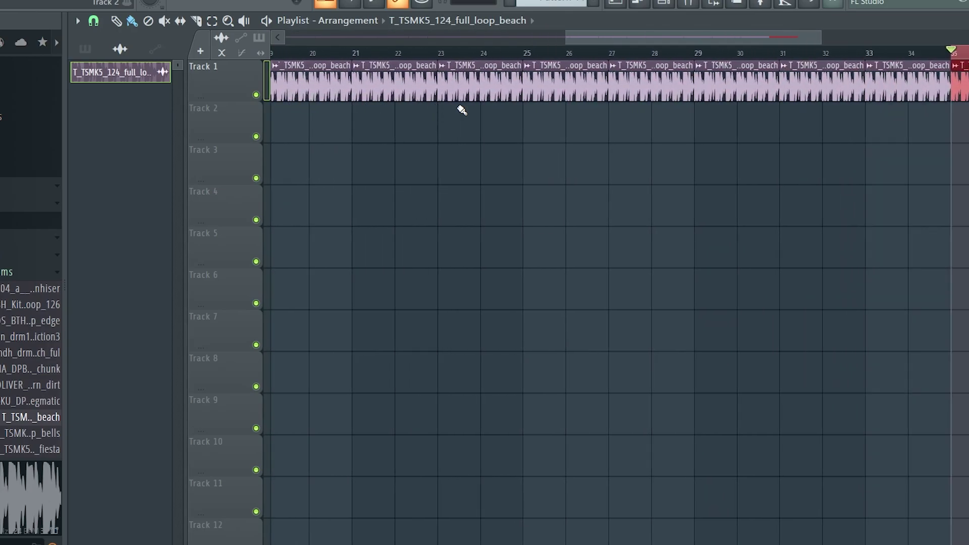
key(ctrl+b)
key(ctrl+b)
key(ctrl+b)
key(ctrl+b)
key(ctrl+b)
key(ctrl+b)
key(ctrl+b)
key(ctrl+b)
key(ctrl+b)
key(ctrl+b)
key(ctrl+b)
key(ctrl+b)
key(ctrl+b)
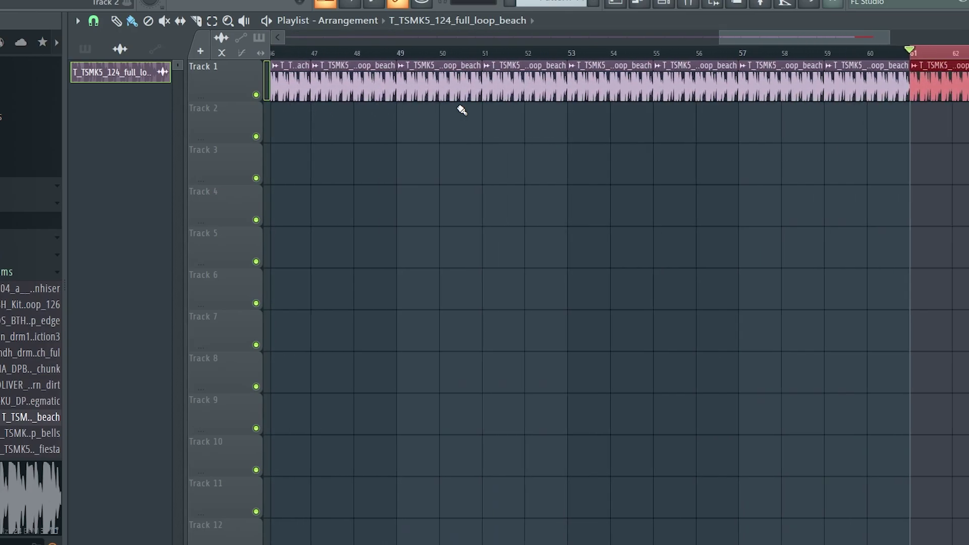
key(ctrl+b)
key(ctrl+b)
key(ctrl+b)
key(ctrl+b)
key(ctrl+b)
key(ctrl+b)
key(ctrl+b)
key(ctrl+b)
key(ctrl+b)
key(ctrl+b)
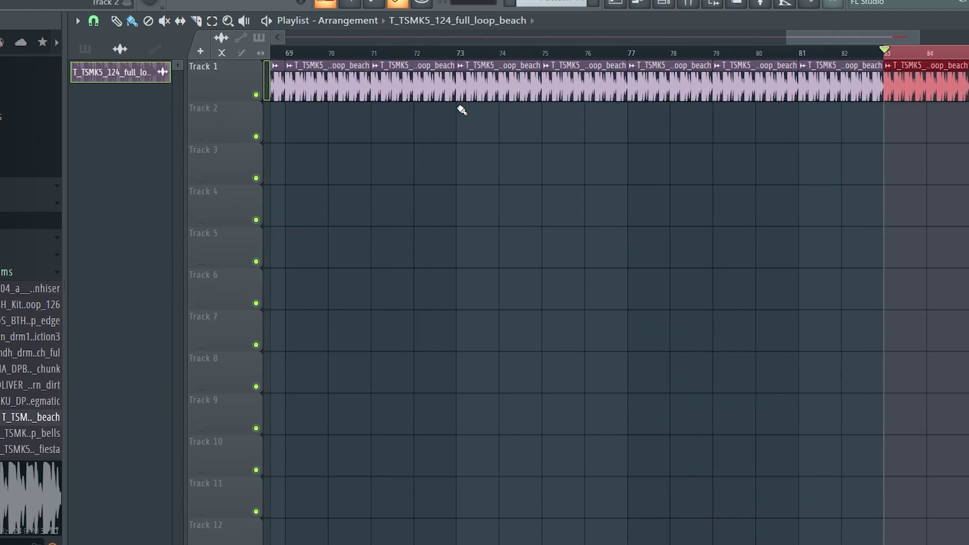
click(627, 51)
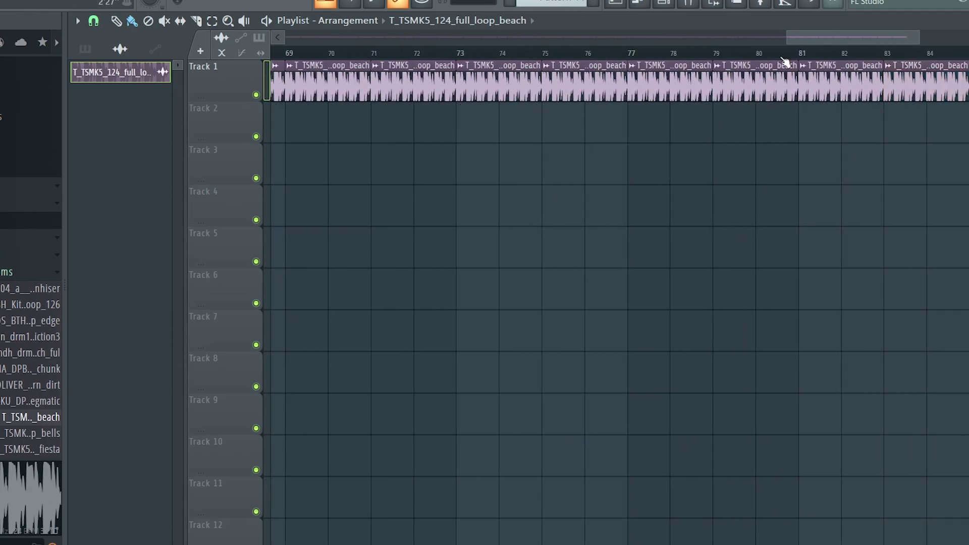
Return to bar 1 and play the arrangement briefly, then stop.
drag(787, 37, 286, 38)
key(space)
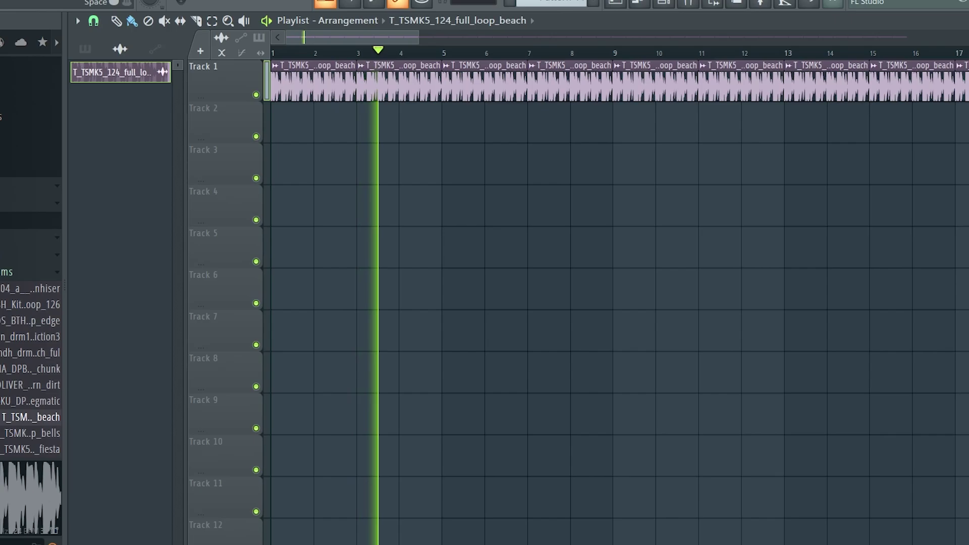
key(space)
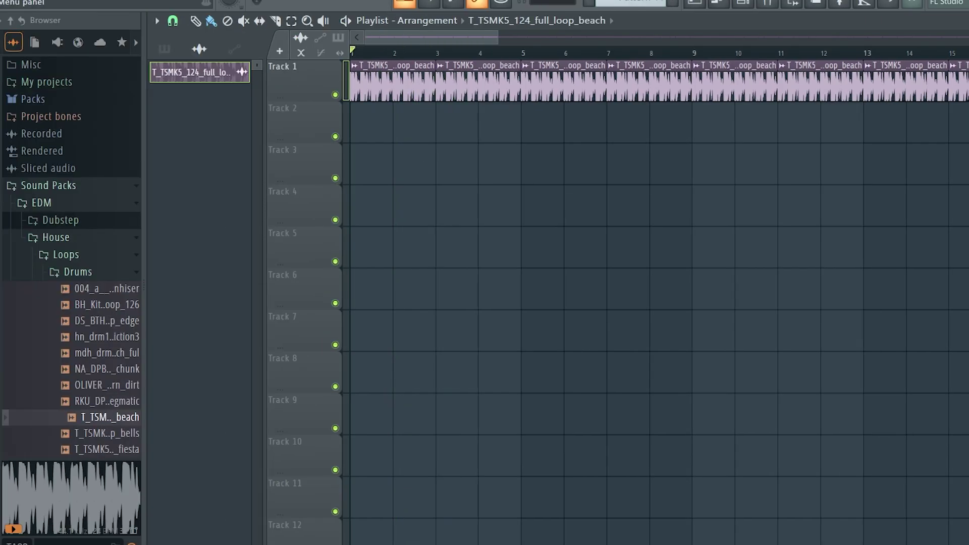
Export the arrangement as an MP3 named 'House Drums Lygo' into the Downloads folder.
click(10, 1)
mouse_move(30, 114)
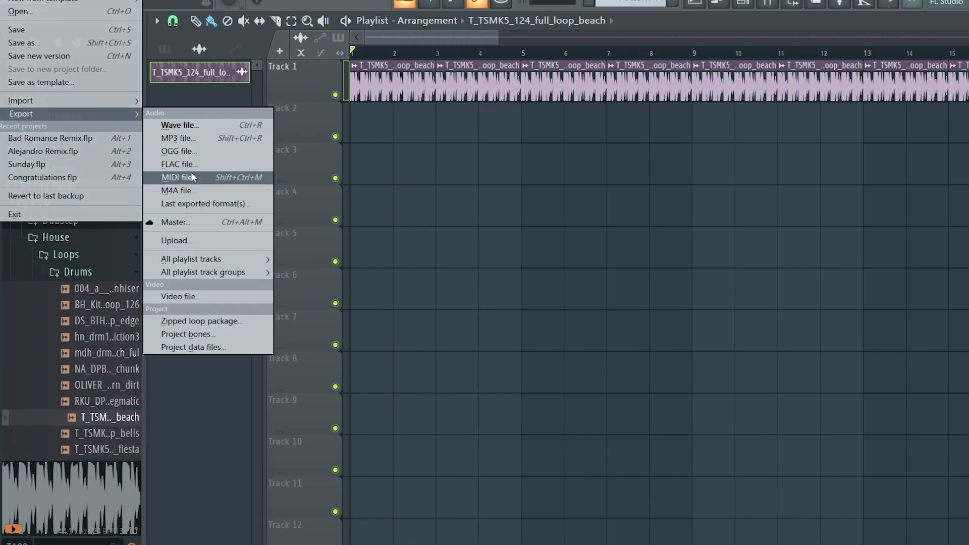
click(178, 138)
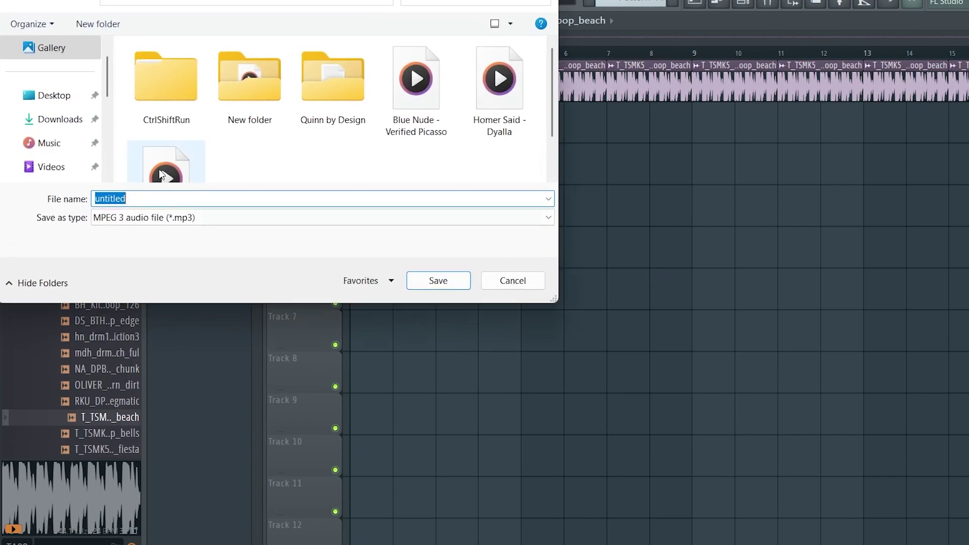
click(65, 124)
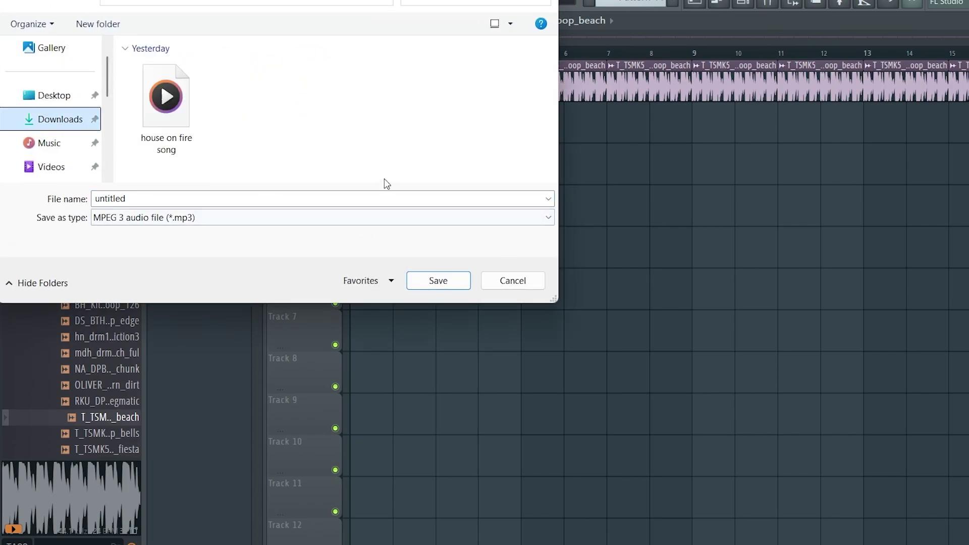
click(180, 198)
text(H)
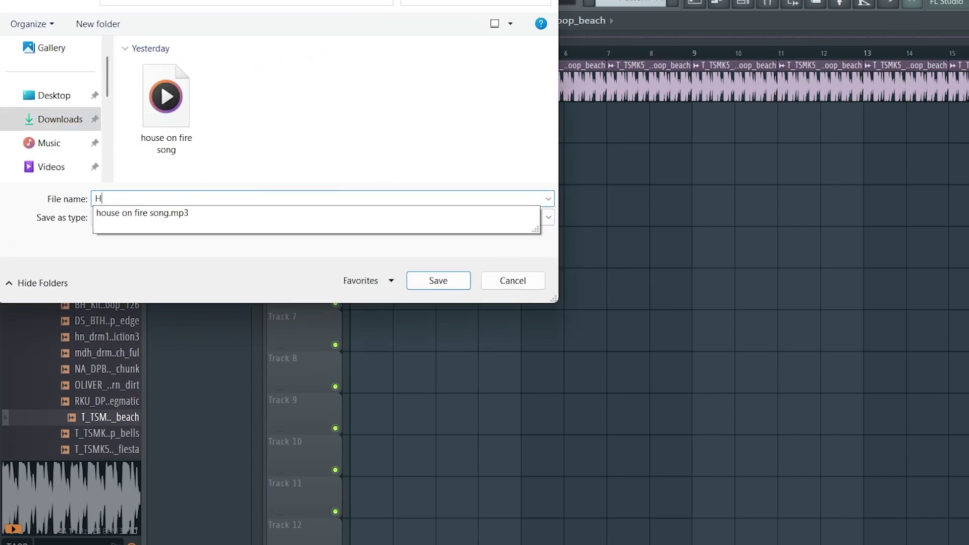
text(ouse Drums L)
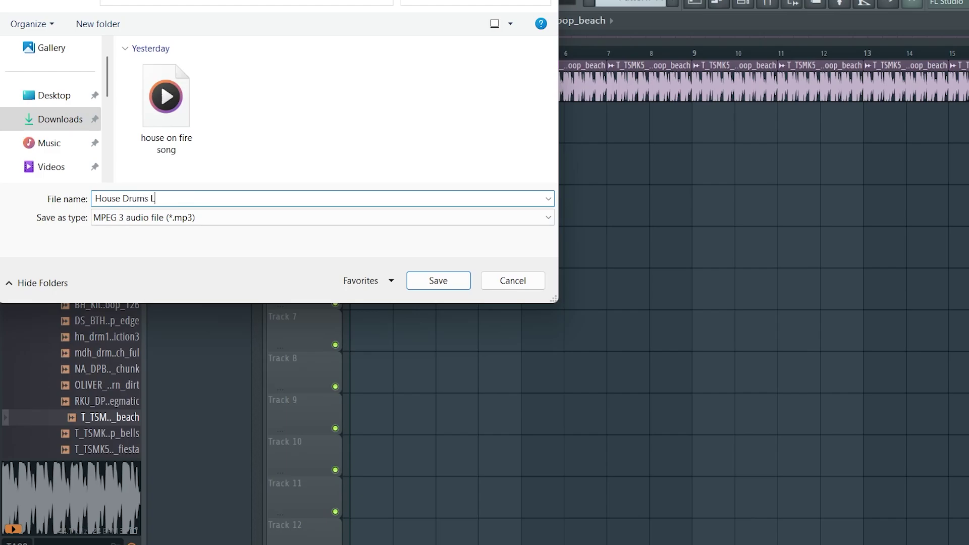
text(ygo)
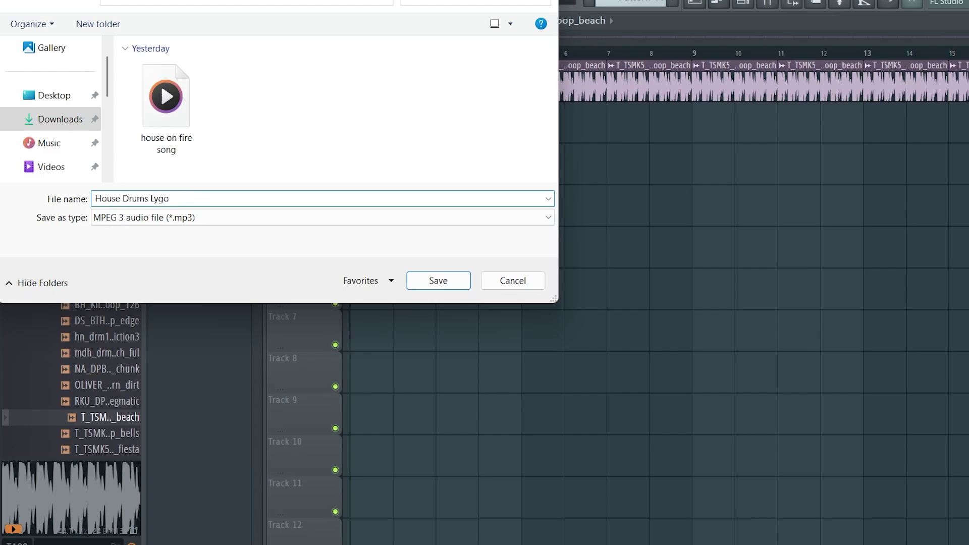
click(433, 280)
Start the MP3 render, then upload House Drums Lygo from Downloads into Suno.
click(706, 474)
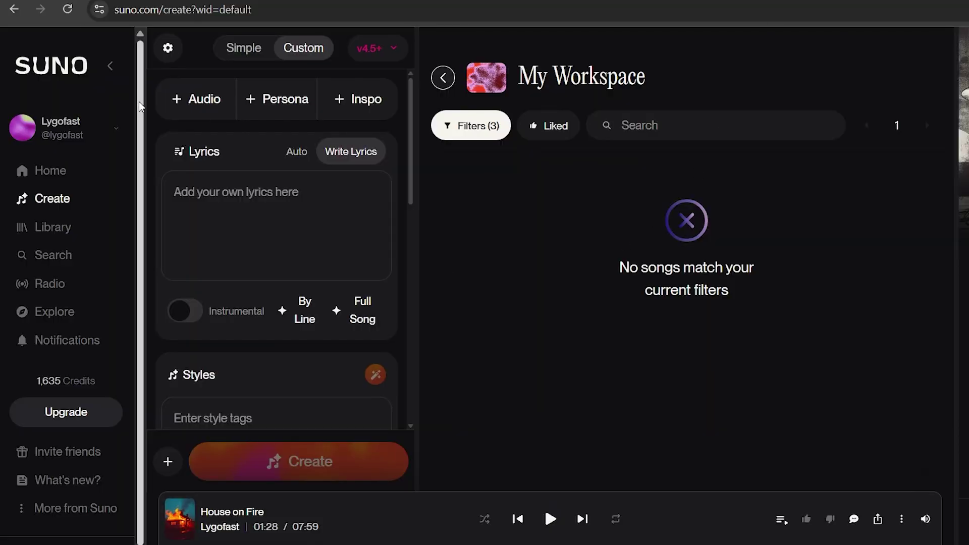
click(196, 108)
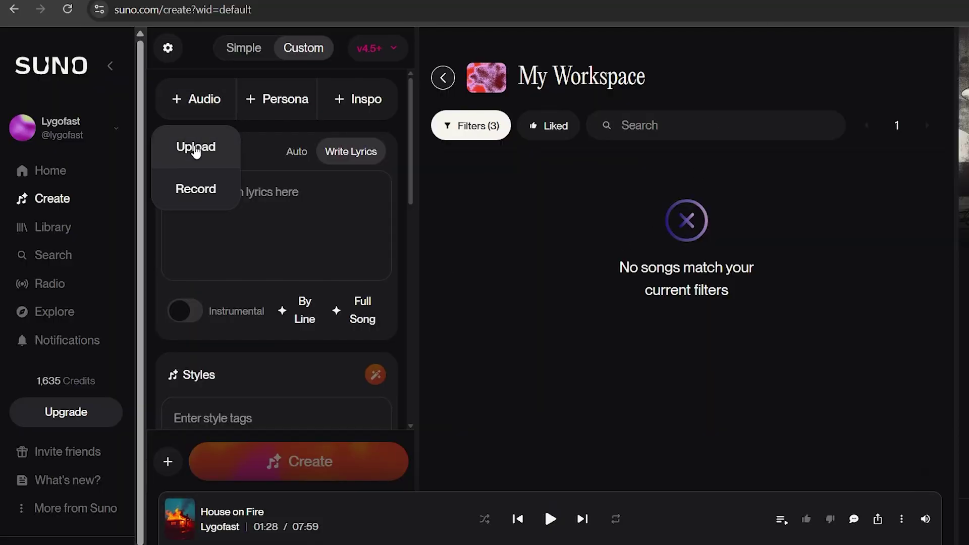
click(195, 147)
click(353, 176)
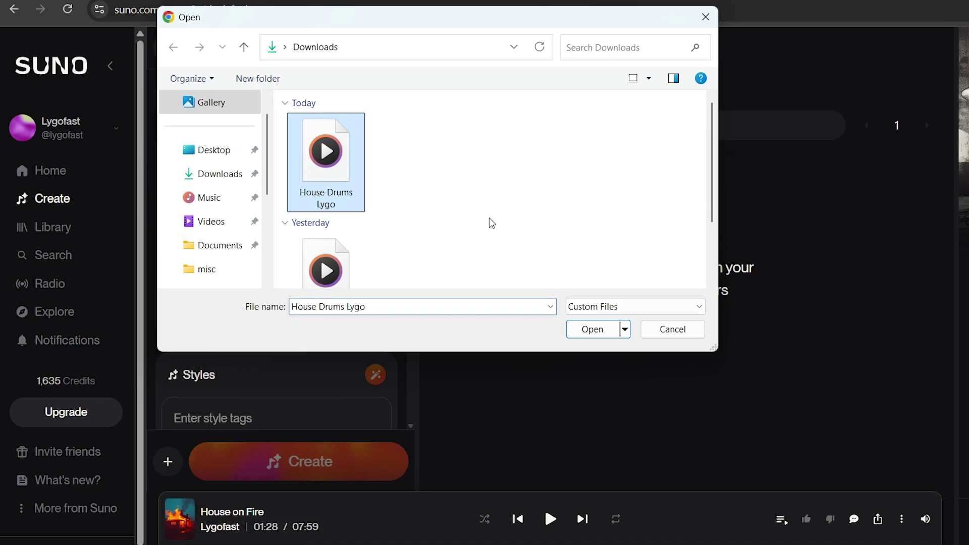
click(591, 330)
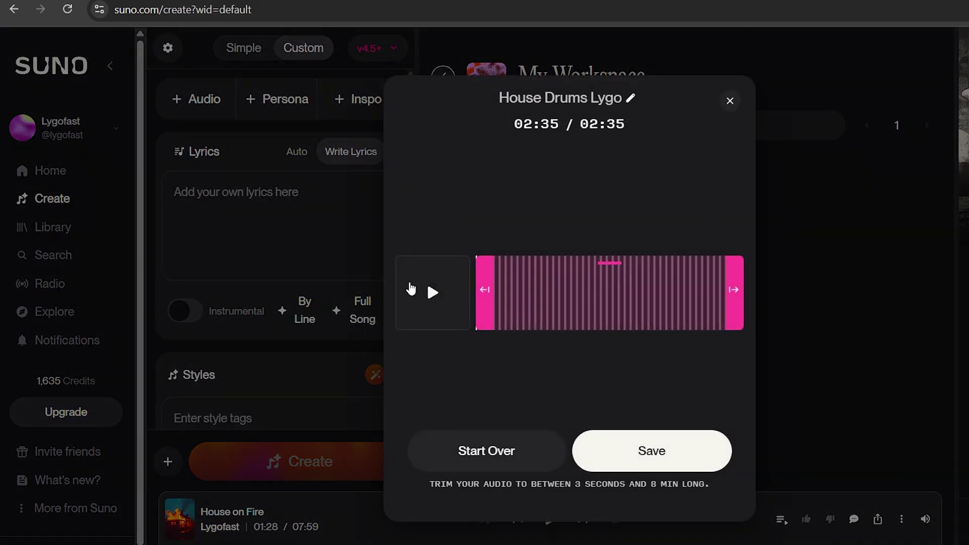
Preview the uploaded drum audio, then save it and add it to the workspace.
click(431, 292)
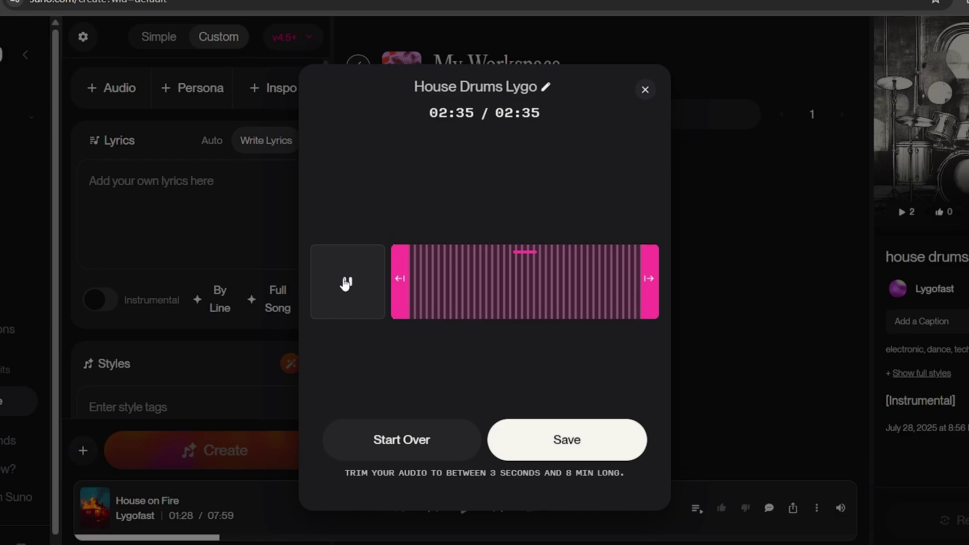
click(345, 283)
click(546, 448)
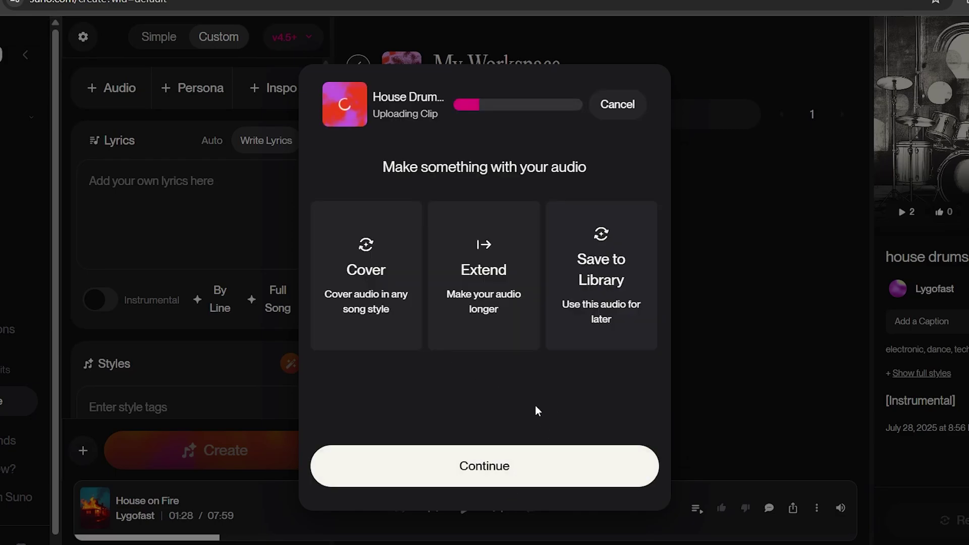
click(497, 465)
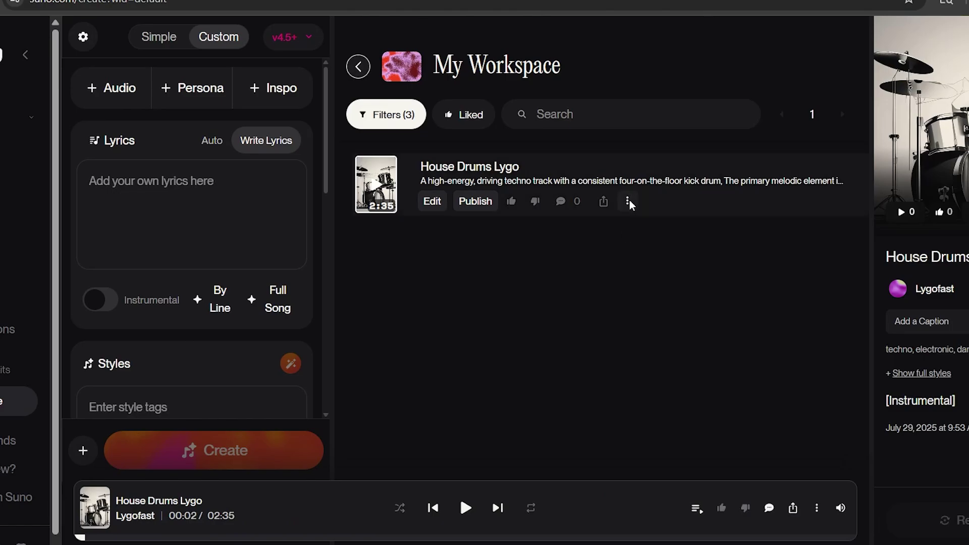
Start adding vocals to the House Drums Lygo track.
click(628, 202)
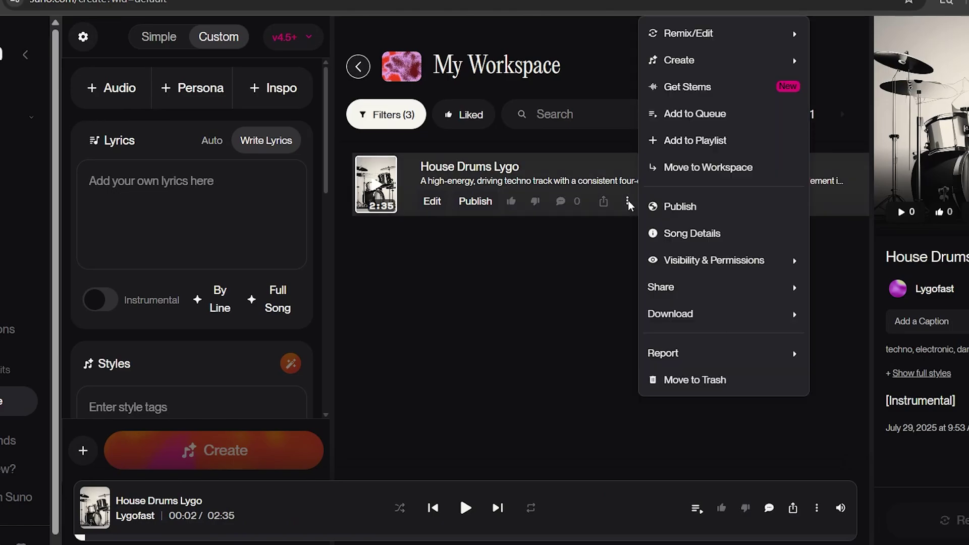
mouse_move(681, 33)
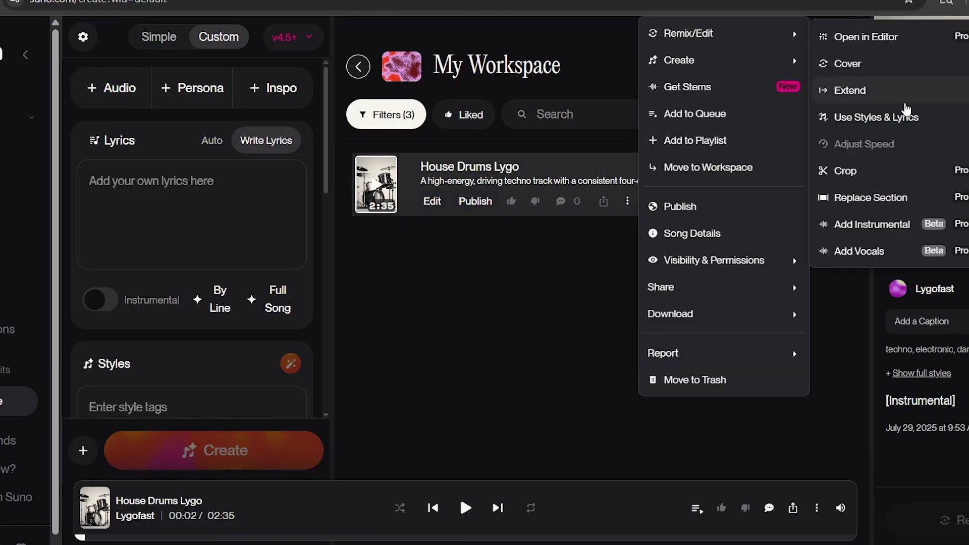
click(859, 252)
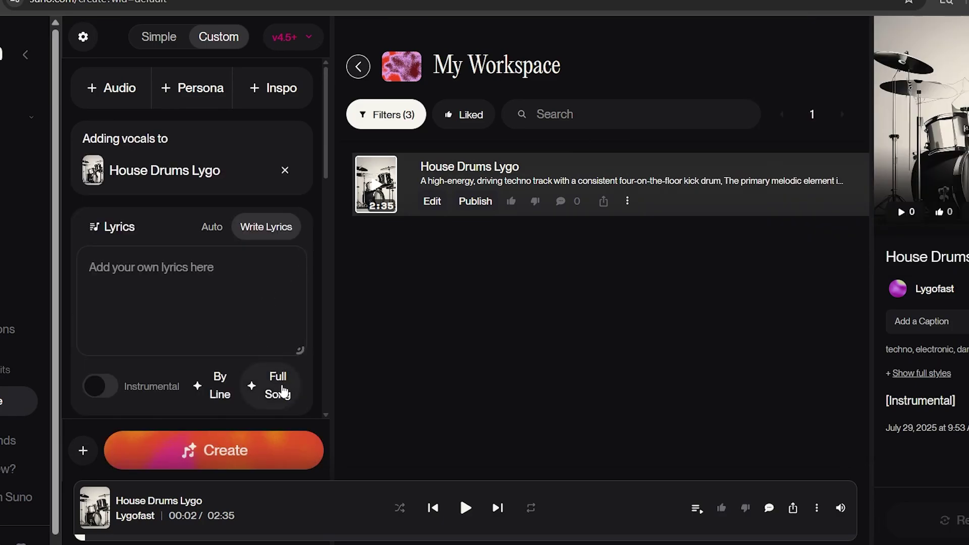
Request full-song lyrics from the ReMi model with theme 'a house pop song about swimming'.
click(278, 391)
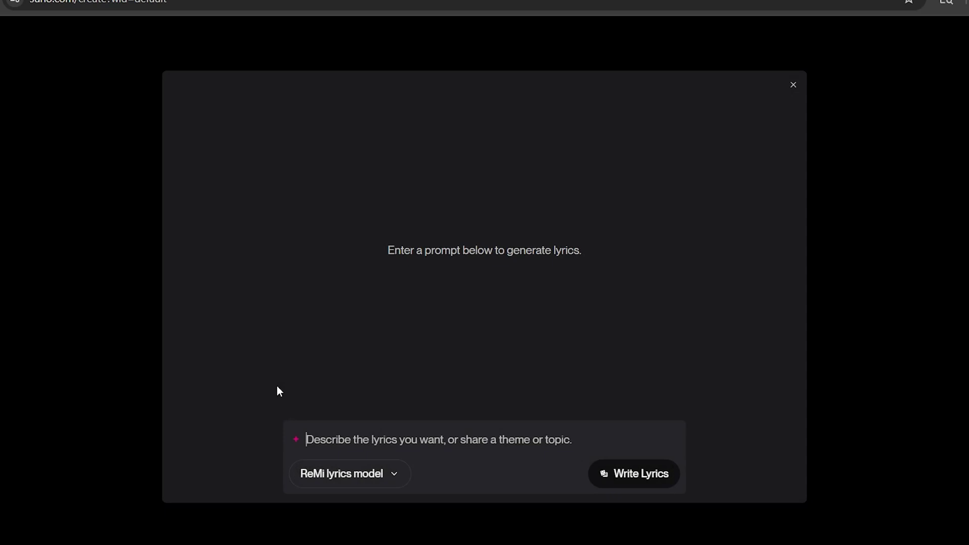
click(380, 486)
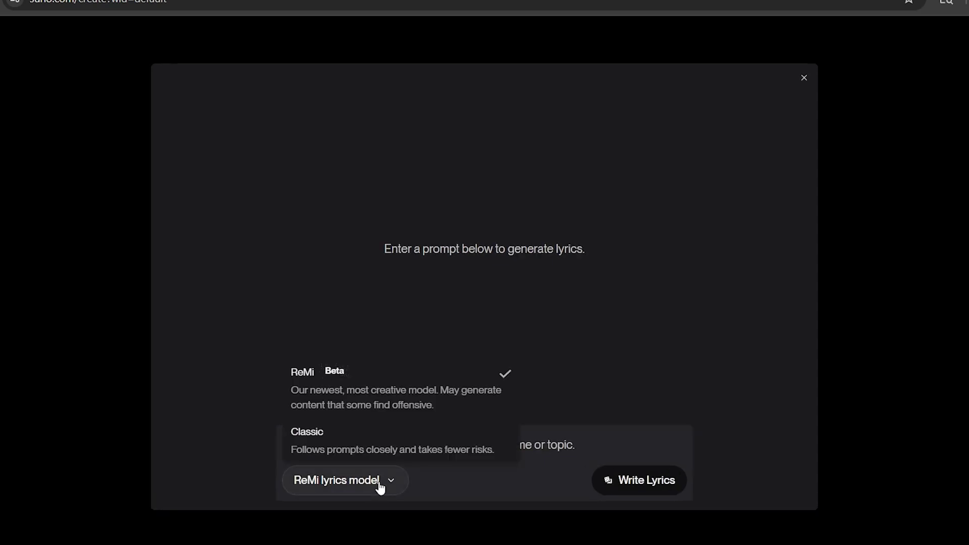
click(559, 453)
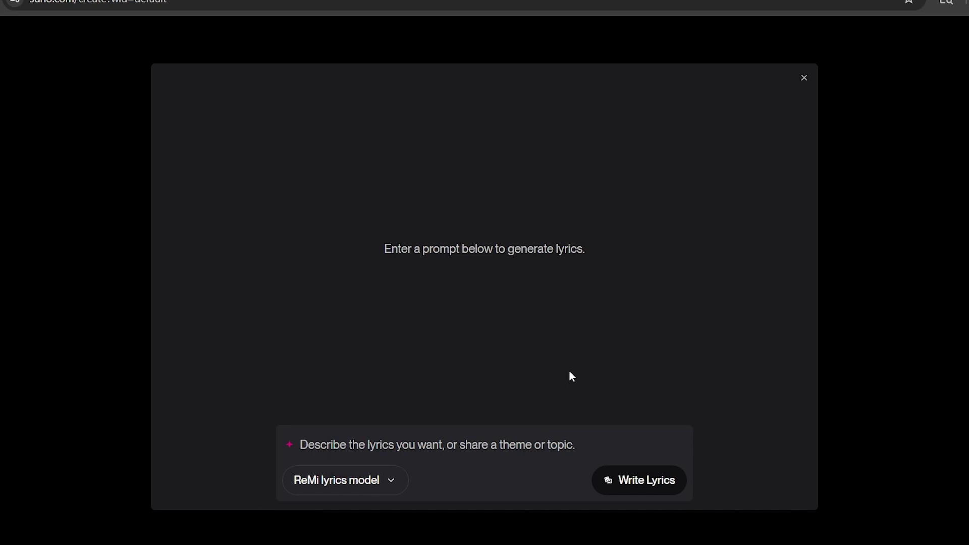
text(a house pop song about swimming)
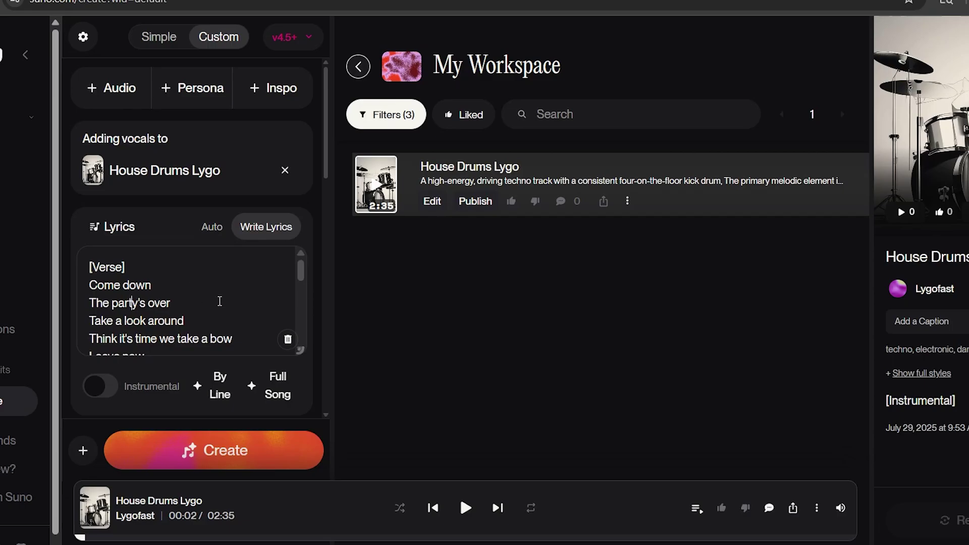
Ask Gemini for full-length lyrics using Suno's lyrics as the format example, then select its reply.
key(ctrl+a)
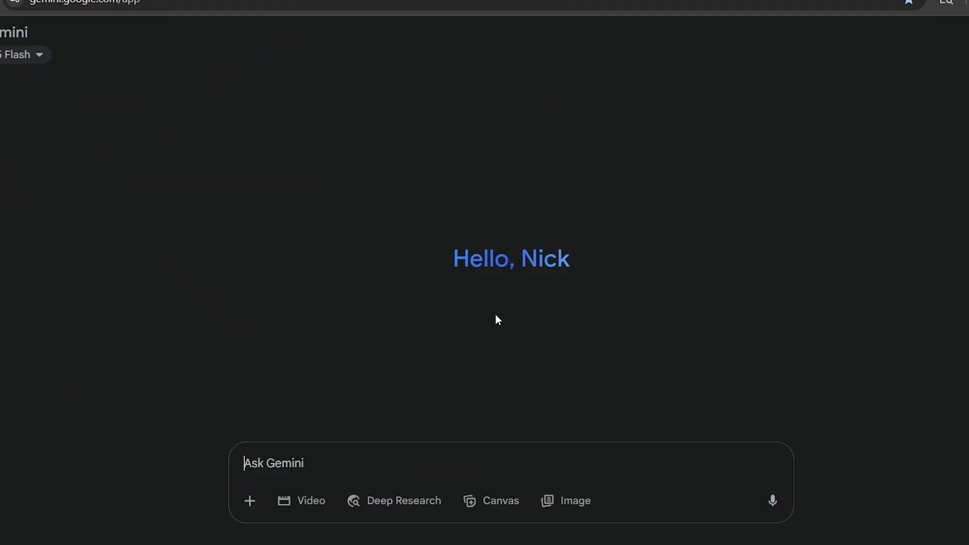
text(Thes)
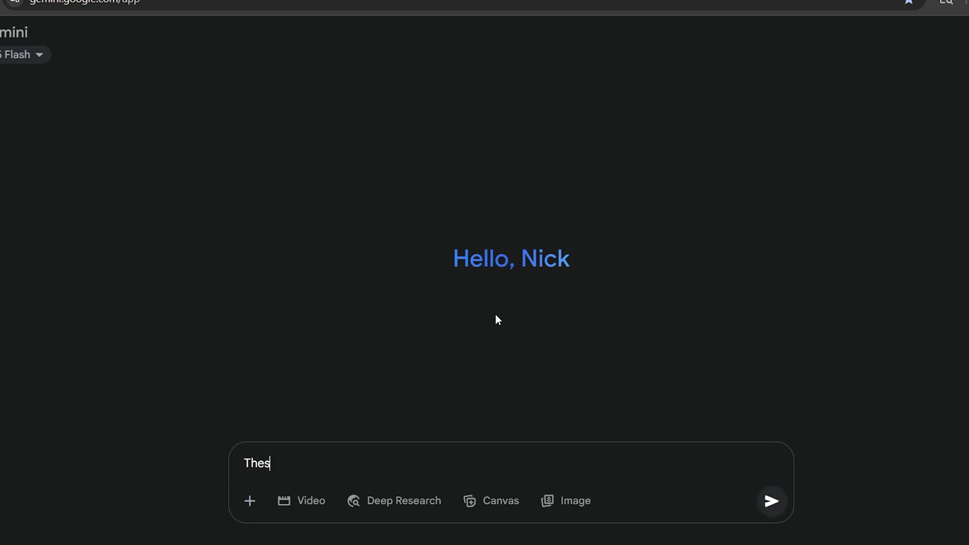
text(e are lyrics for a house pop song)
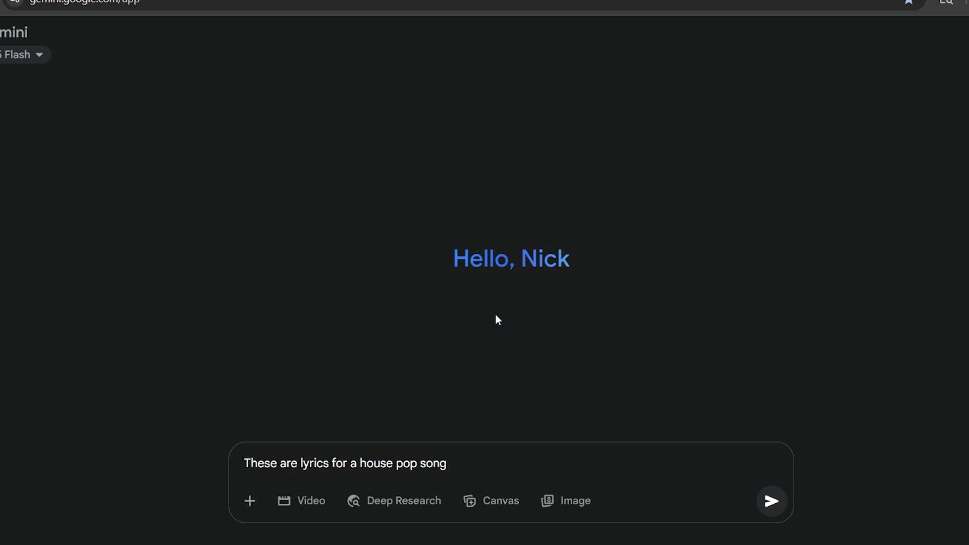
text(. Please write out the entir)
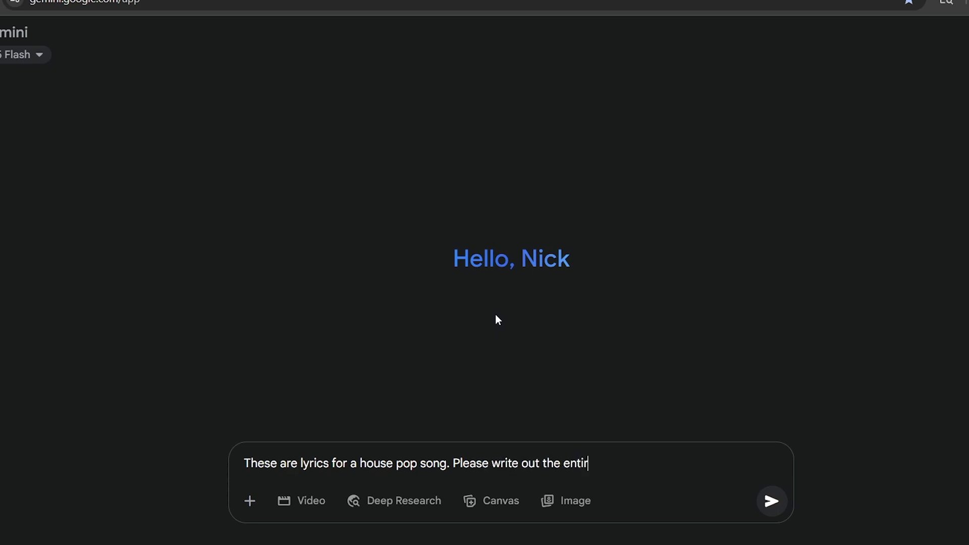
text(e full length)
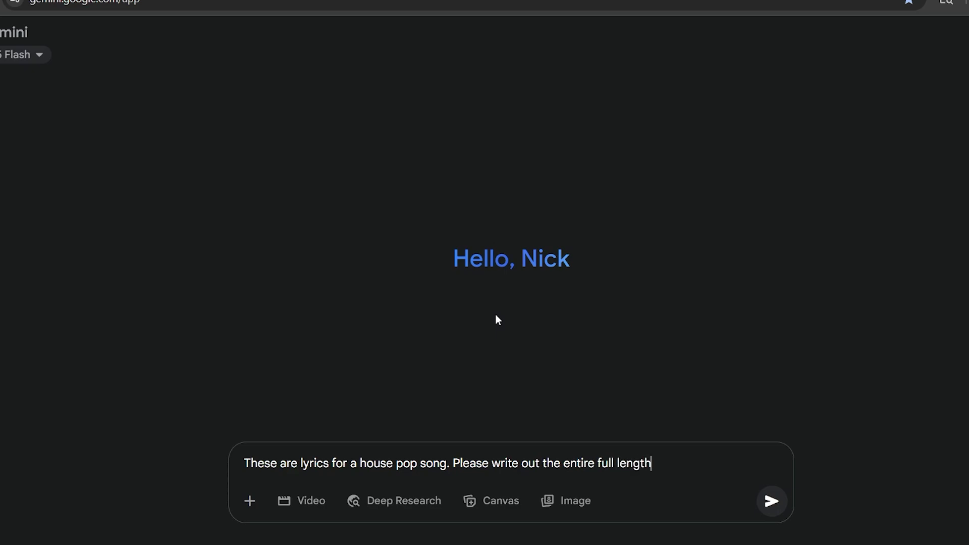
text( lyrics for the song using t)
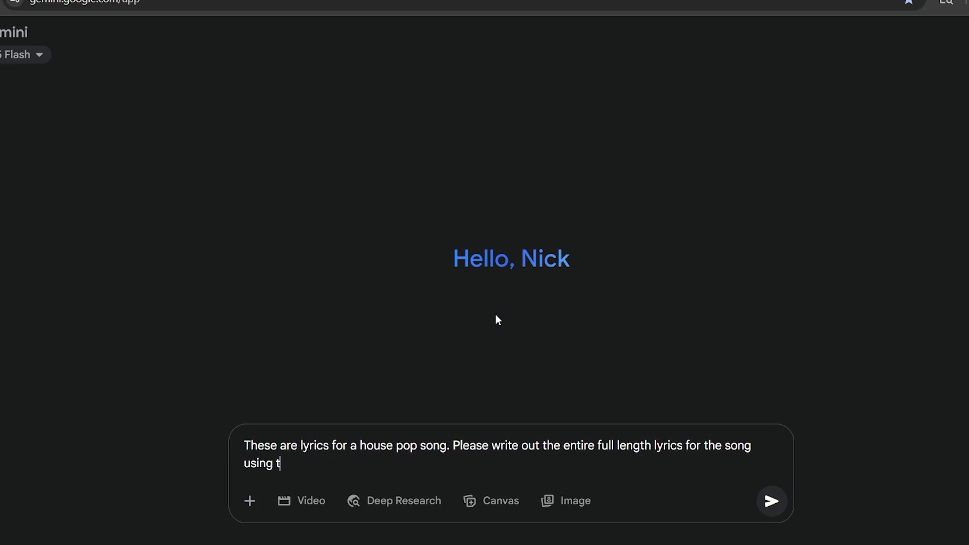
text(his exact format)
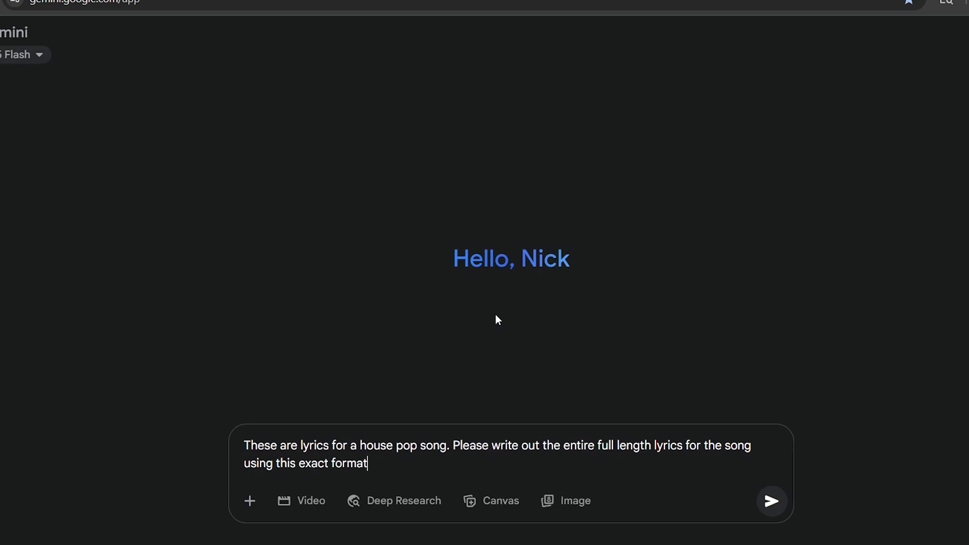
text(.)
key(shift+Return)
key(shift+Return)
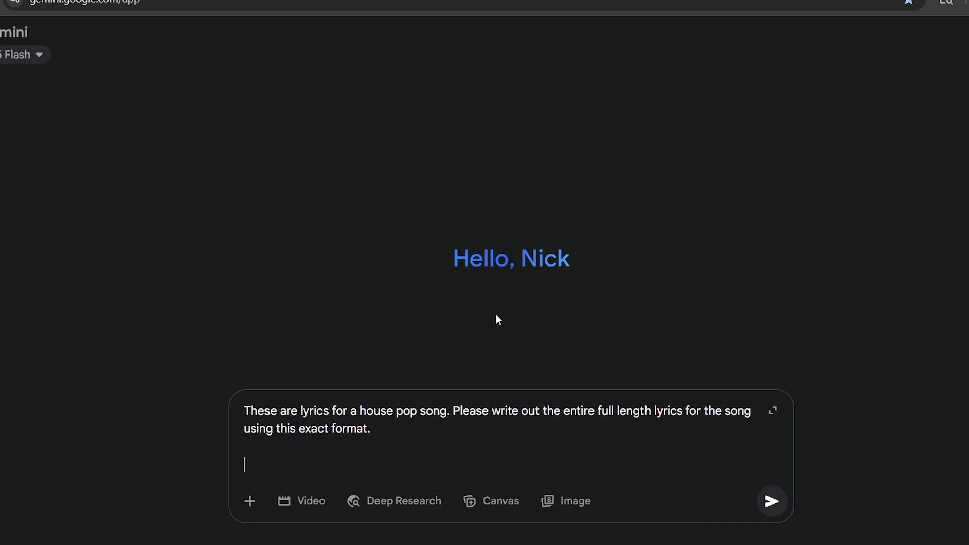
key(ctrl+v)
key(Return)
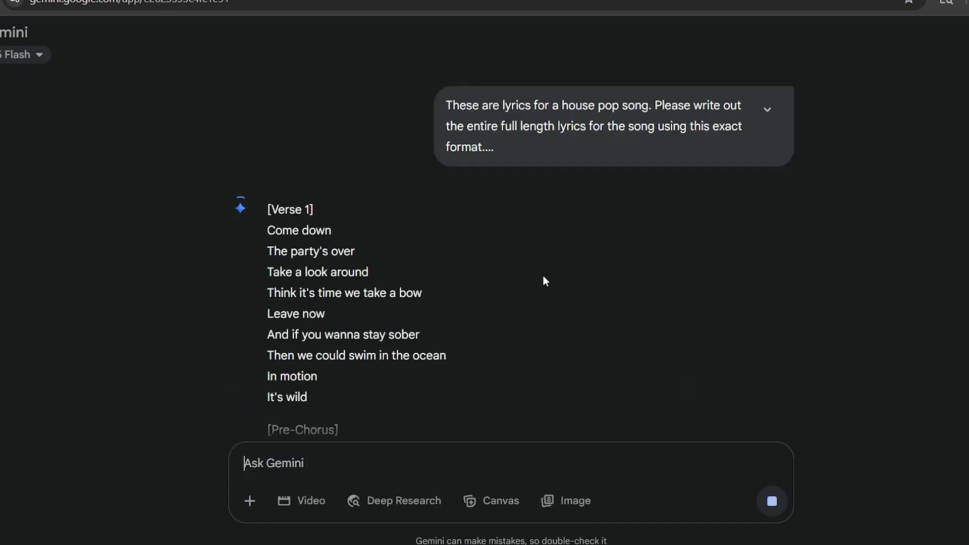
scroll(386, 260, down, 15)
drag(543, 275, 388, 264)
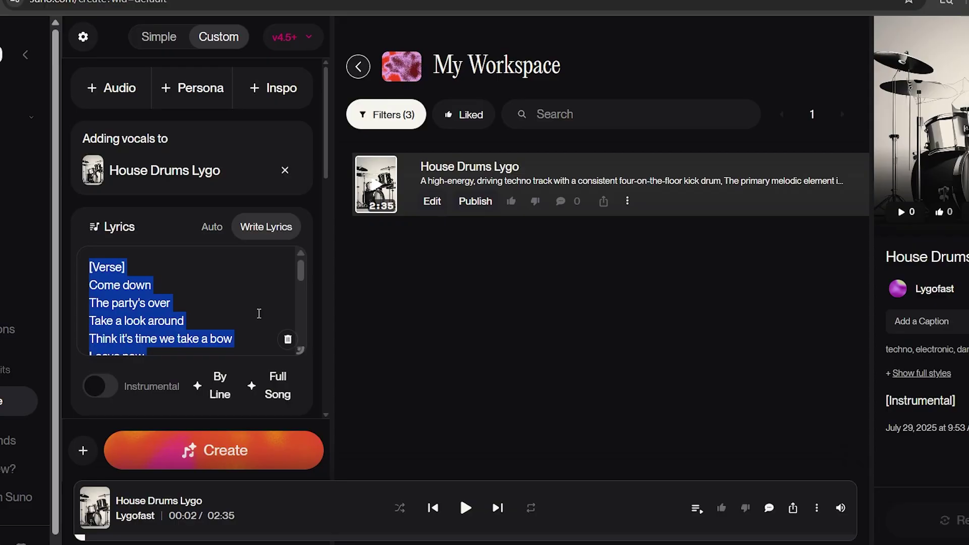
Paste Gemini's full-length lyrics into the Lyrics box and scroll down to Advanced Options.
key(ctrl+v)
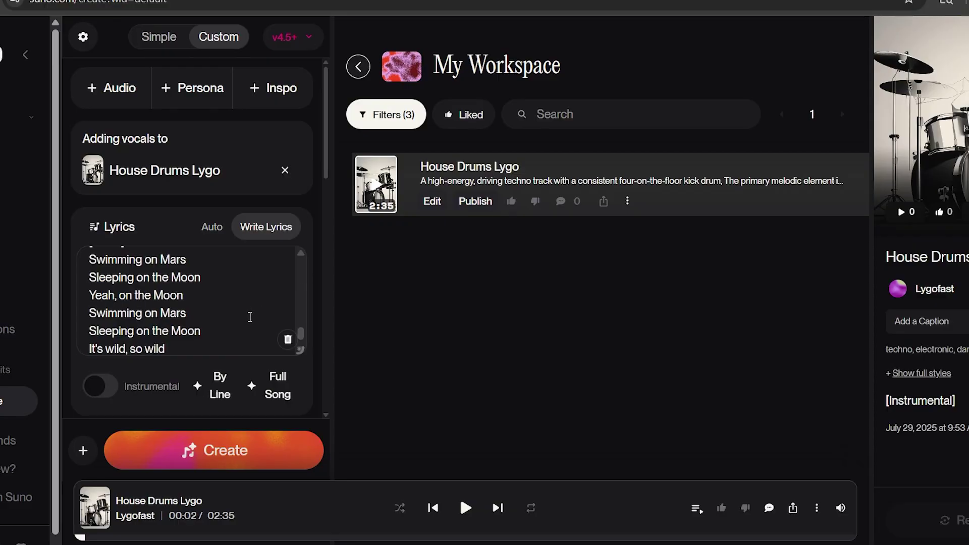
scroll(248, 316, down, 5)
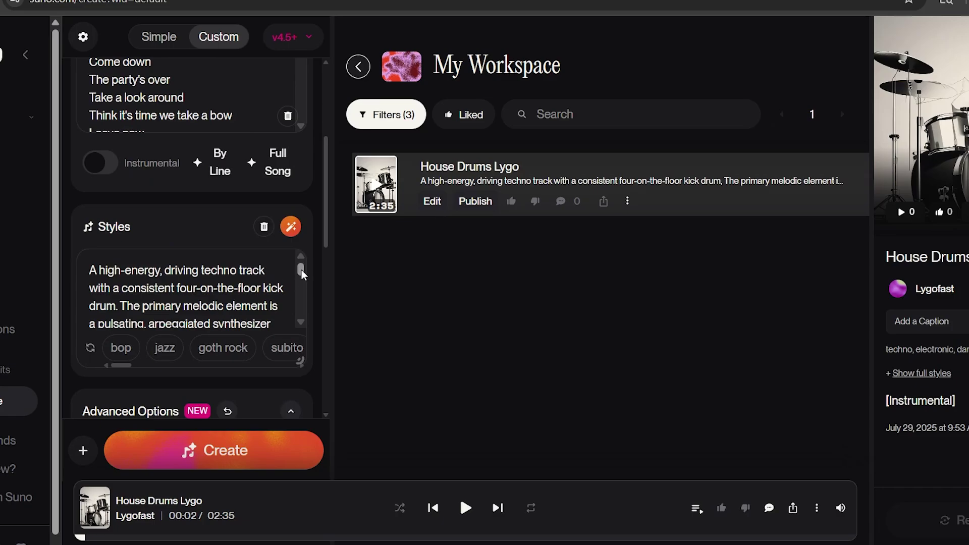
drag(301, 269, 305, 299)
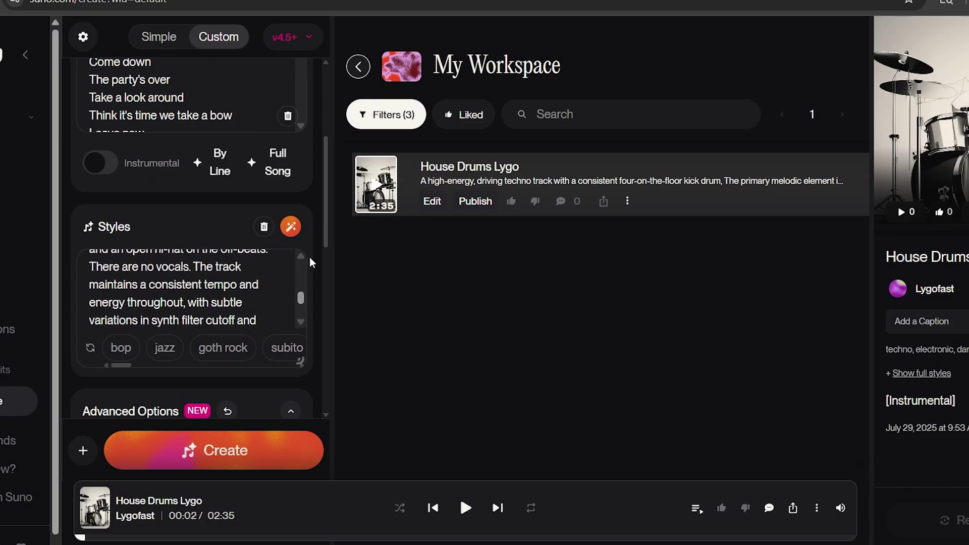
scroll(312, 250, down, 2)
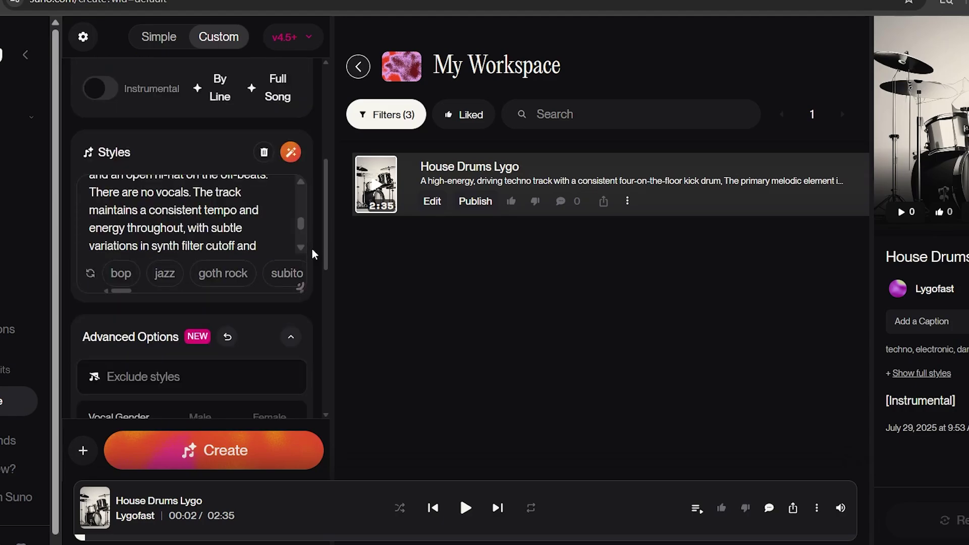
scroll(312, 249, down, 2)
scroll(313, 250, down, 2)
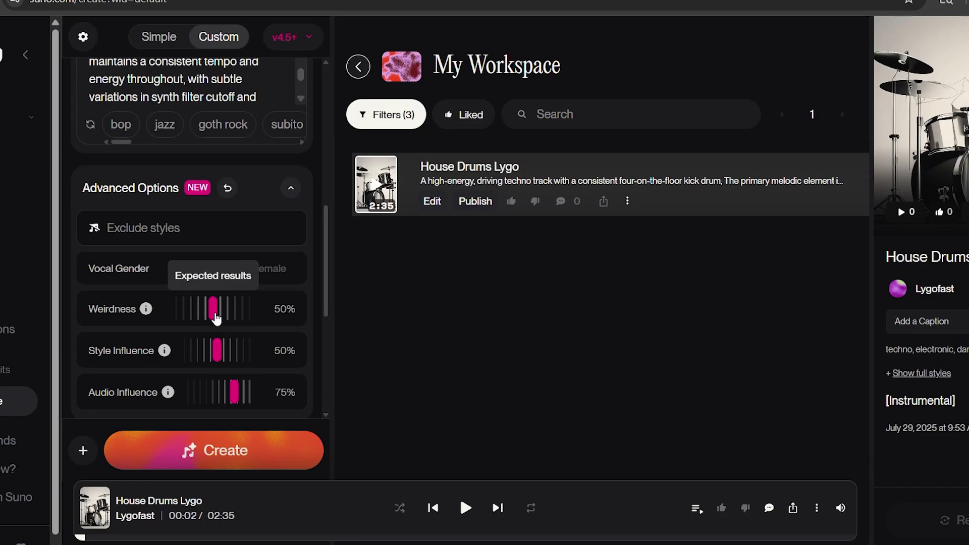
Set Weirdness 0%, Style and Audio Influence 100%, female vocals, titled 'Swimming on Mars'.
drag(214, 318, 177, 309)
drag(219, 346, 251, 350)
drag(233, 403, 254, 395)
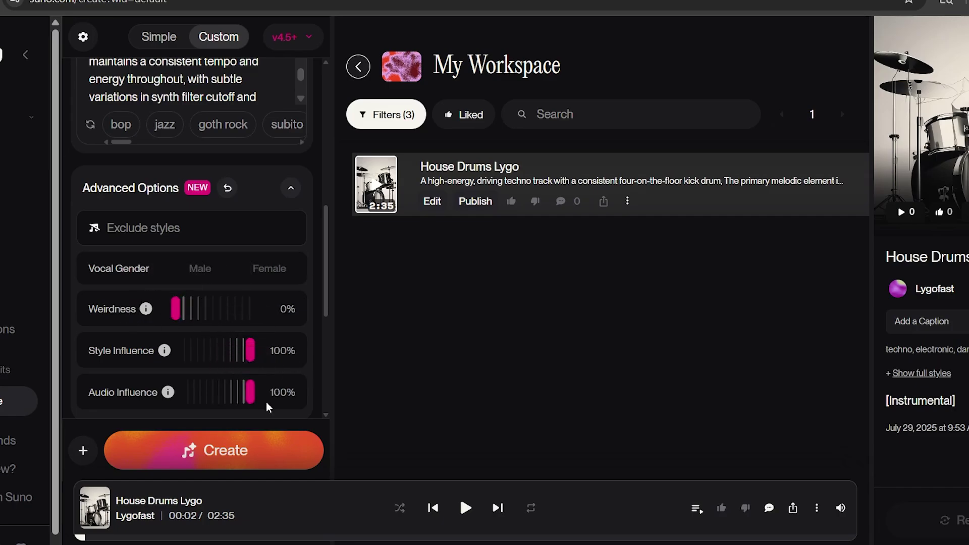
scroll(305, 367, down, 2)
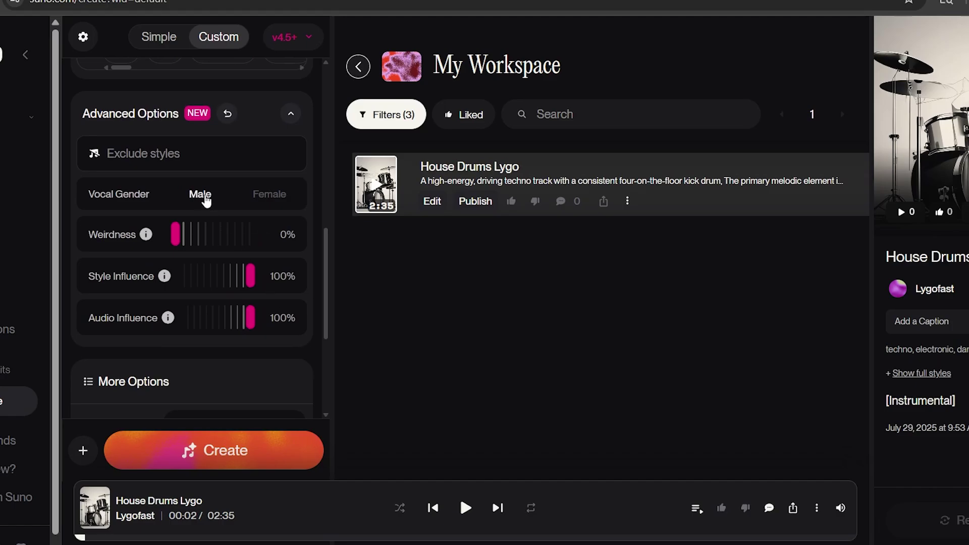
click(267, 194)
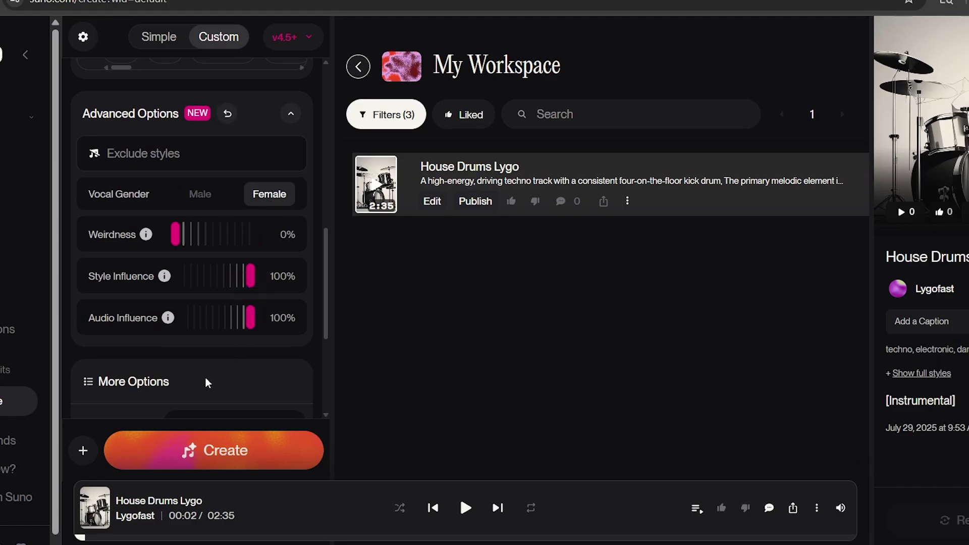
scroll(231, 350, down, 2)
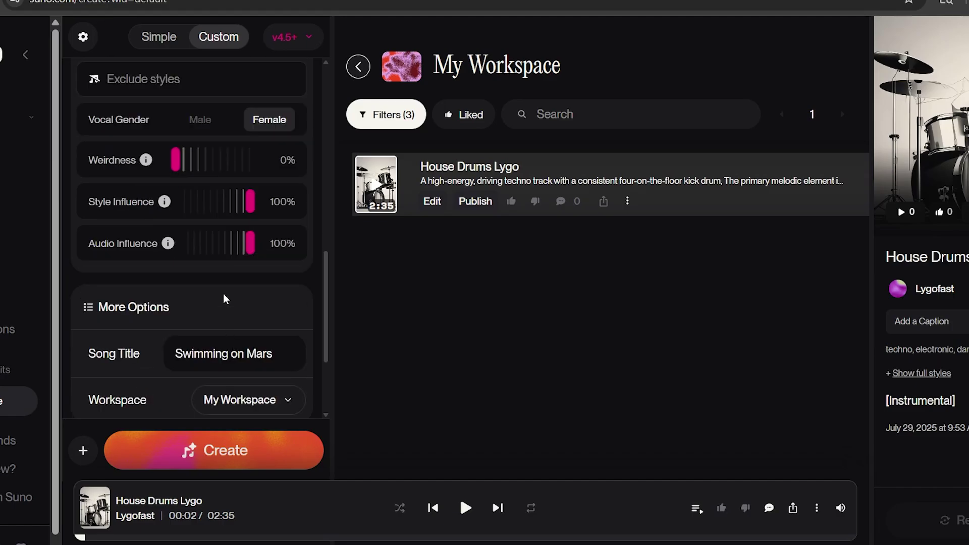
scroll(225, 293, down, 2)
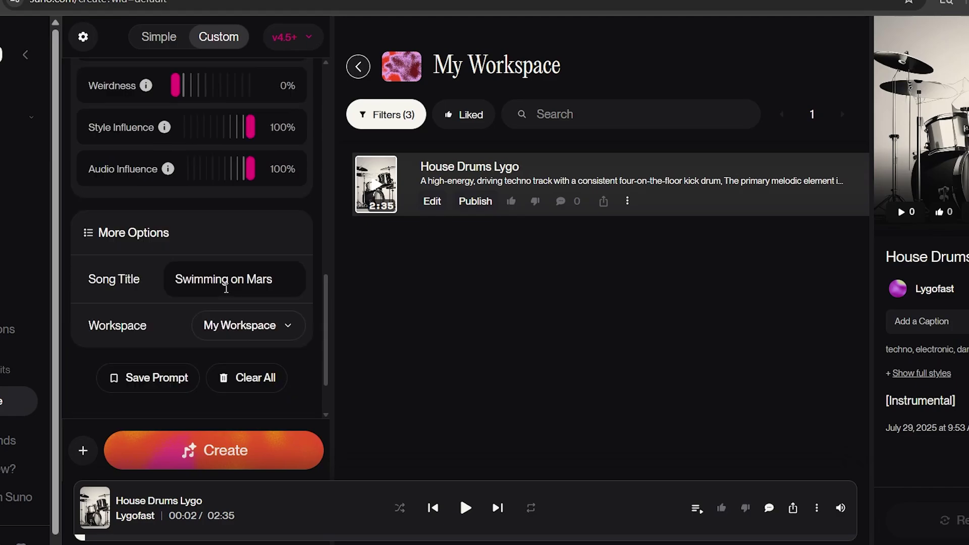
drag(327, 336, 313, 382)
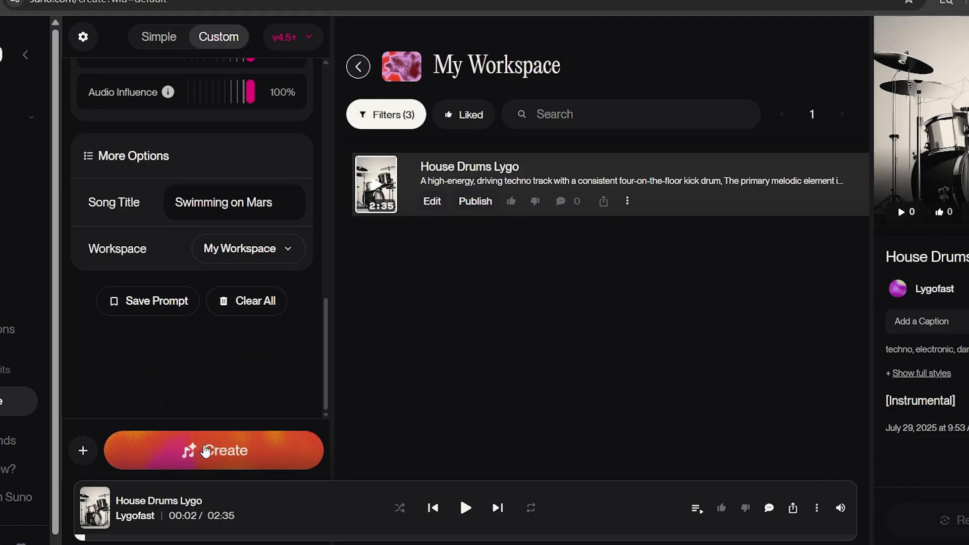
Generate two Swimming on Mars versions and skip ahead while playing the first.
click(207, 450)
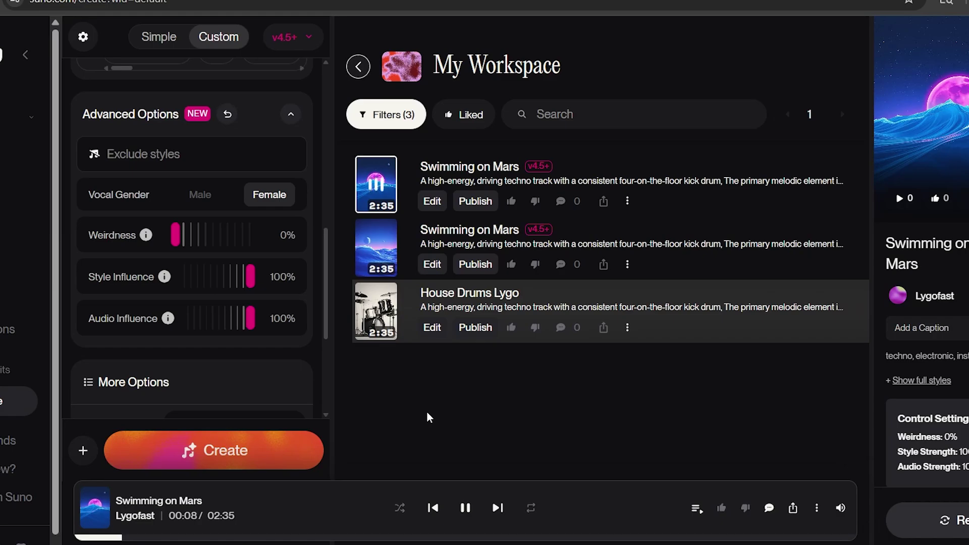
click(232, 537)
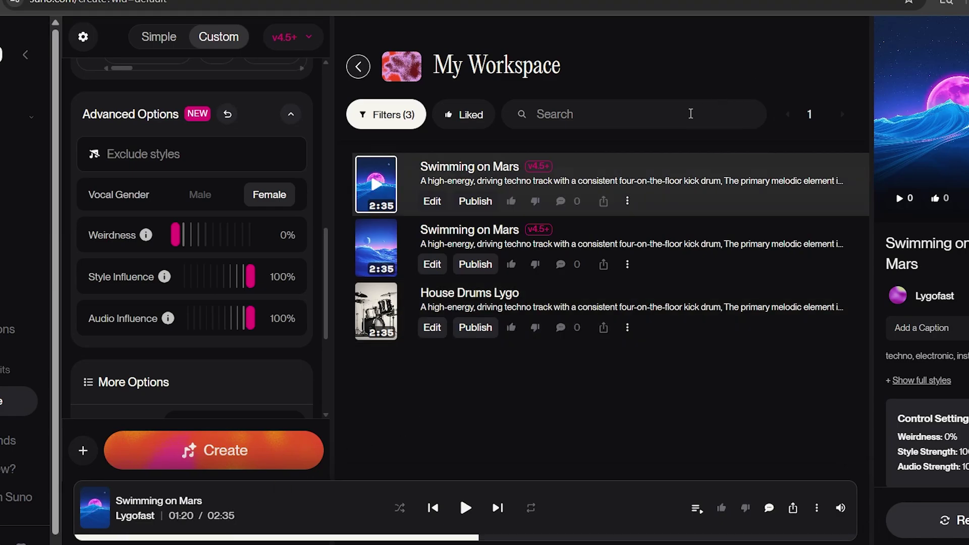
Extract every stem of Swimming on Mars for 50 credits and download all as WAV.
click(627, 202)
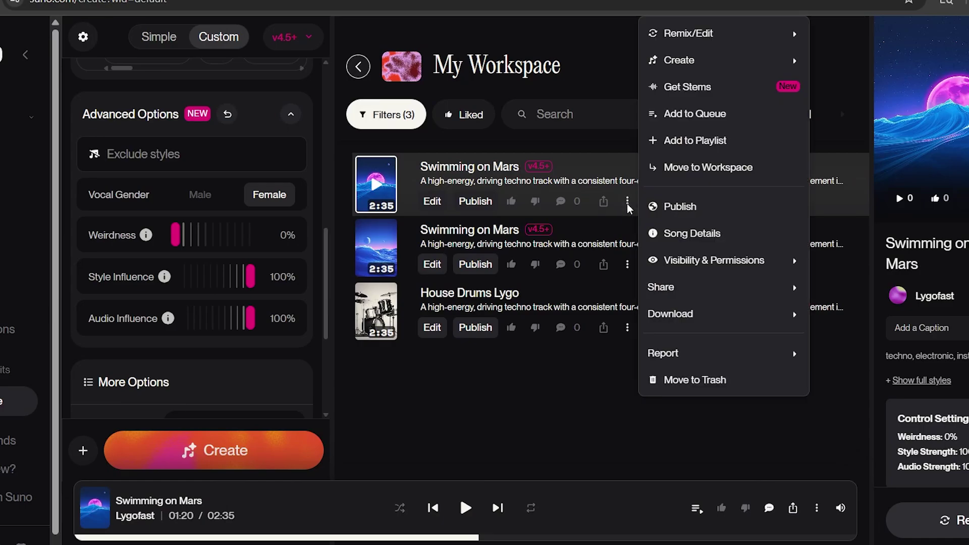
click(692, 87)
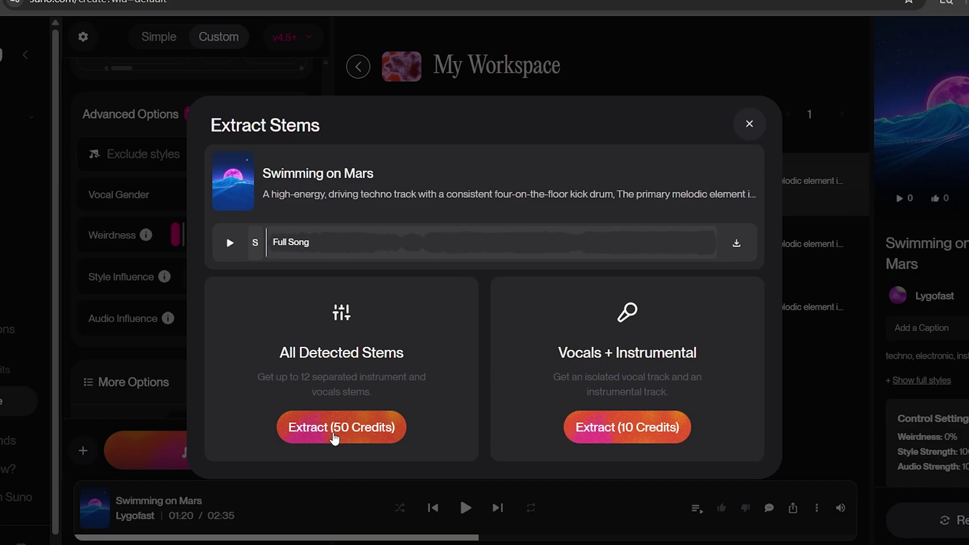
click(334, 428)
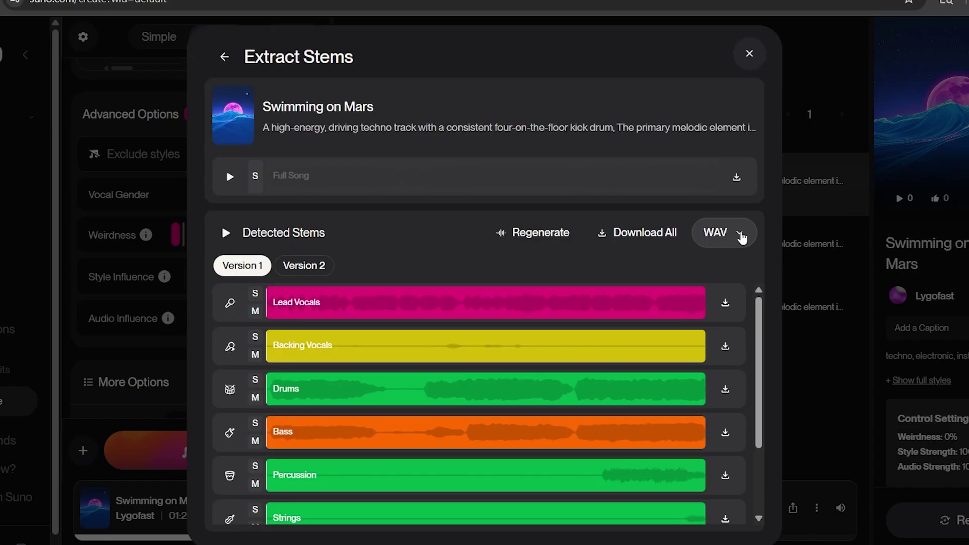
click(741, 235)
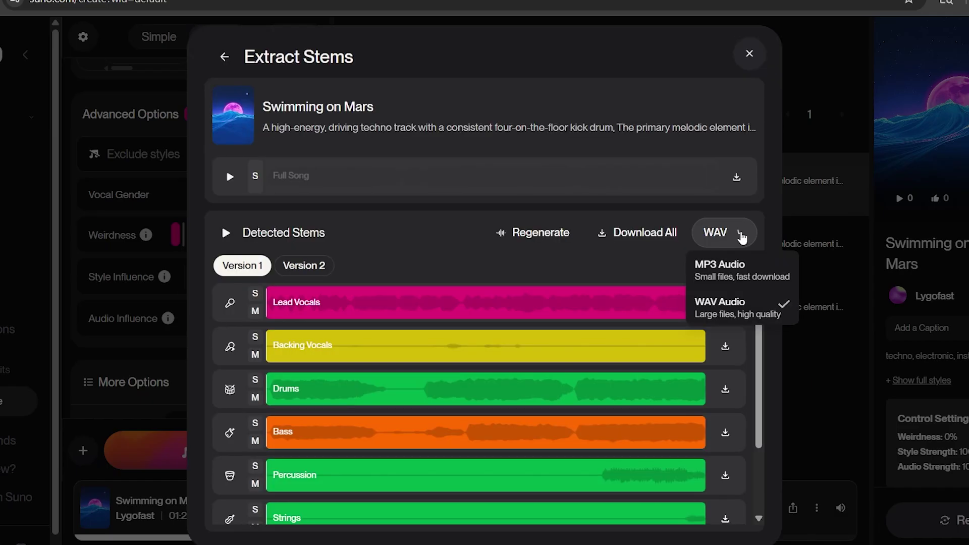
click(741, 235)
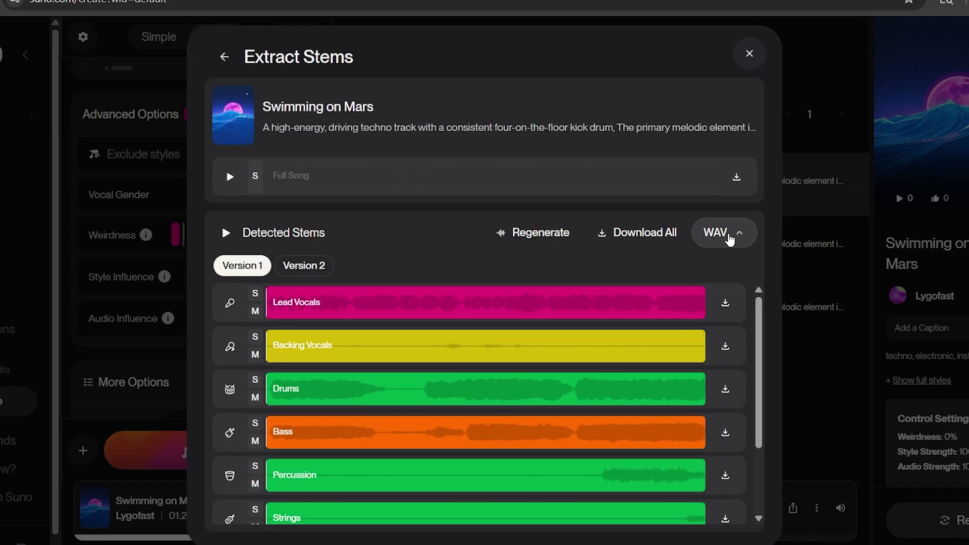
click(643, 238)
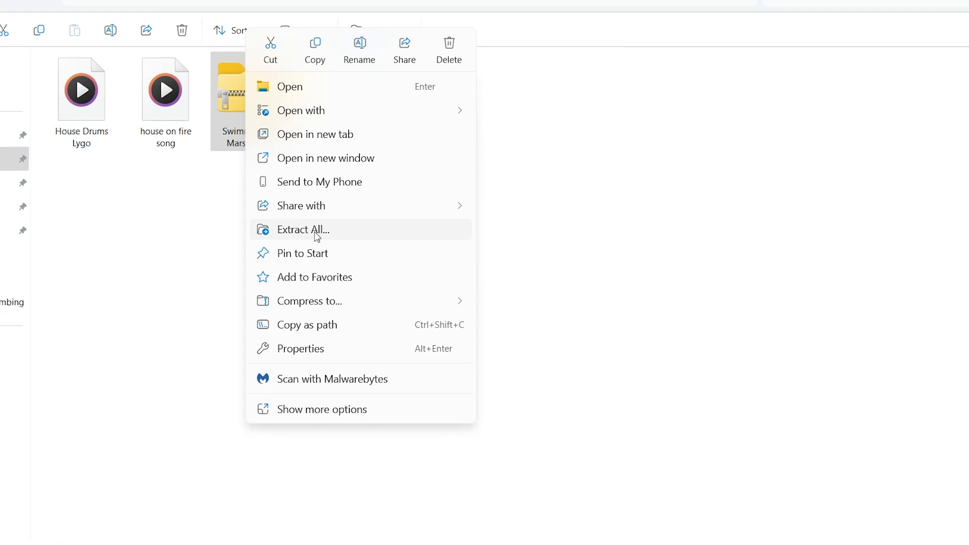
Unzip the stems archive and drop the eight stems onto FL Studio Tracks 3–10.
click(318, 233)
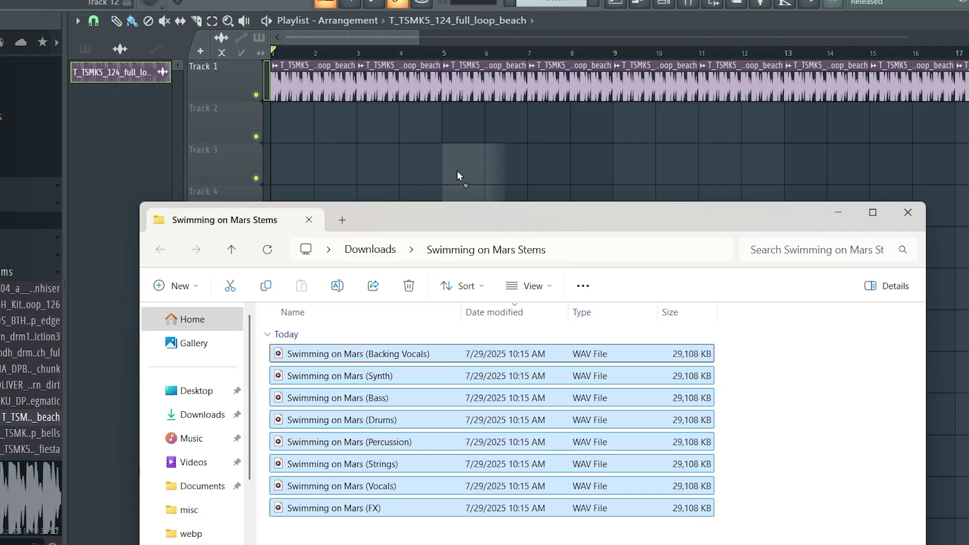
drag(346, 346, 456, 171)
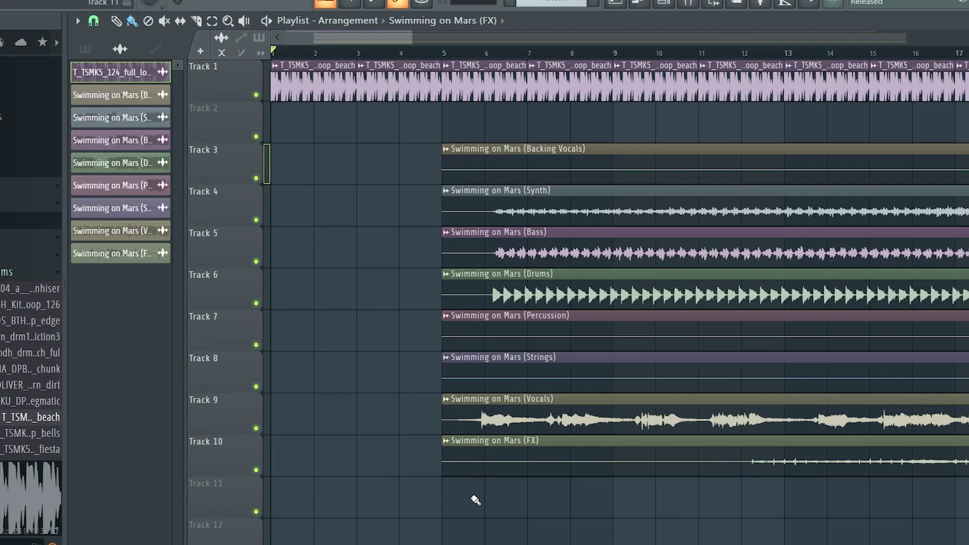
Select the Swimming on Mars stem clips, mute the original Track 1 drum loop, and audition the arrangement.
drag(465, 518, 384, 178)
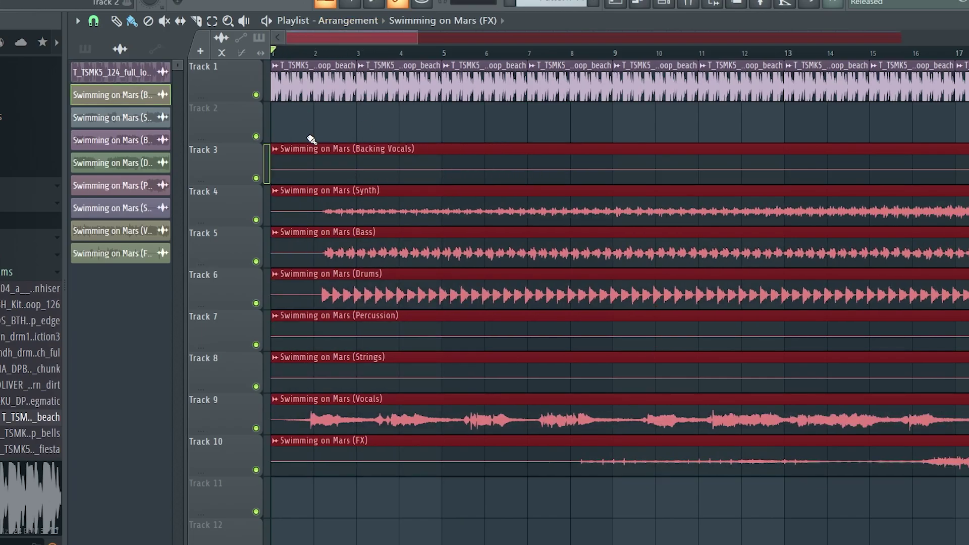
click(256, 95)
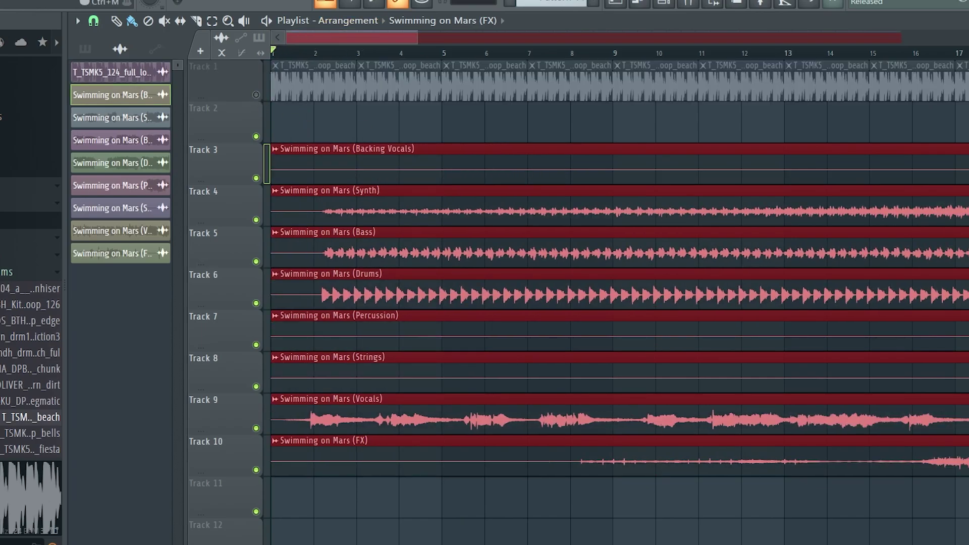
key(space)
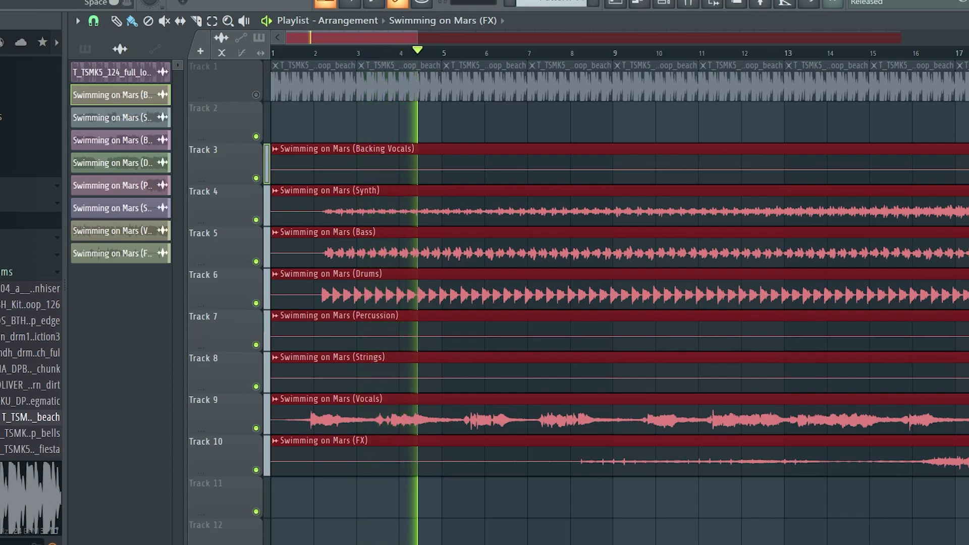
key(space)
scroll(350, 38, up, 3)
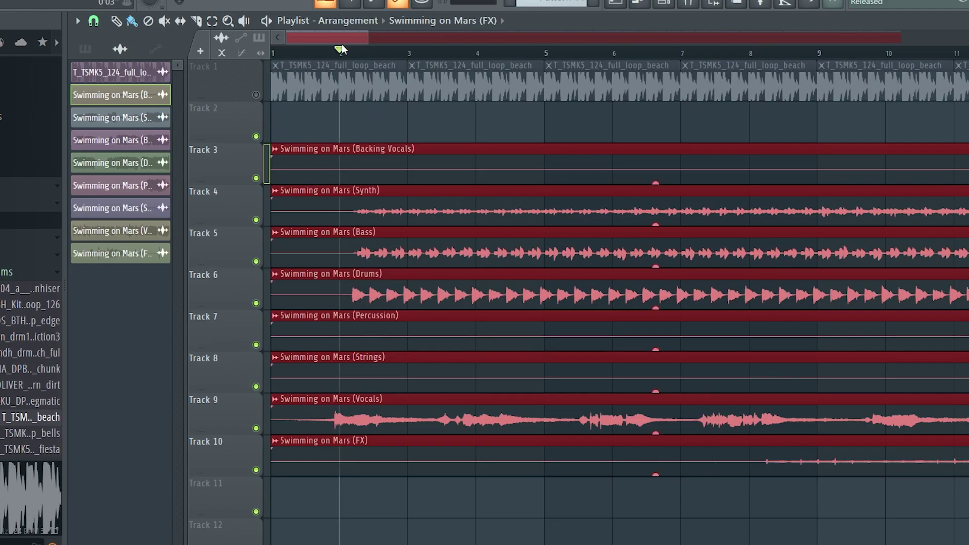
scroll(333, 50, up, 3)
key(space)
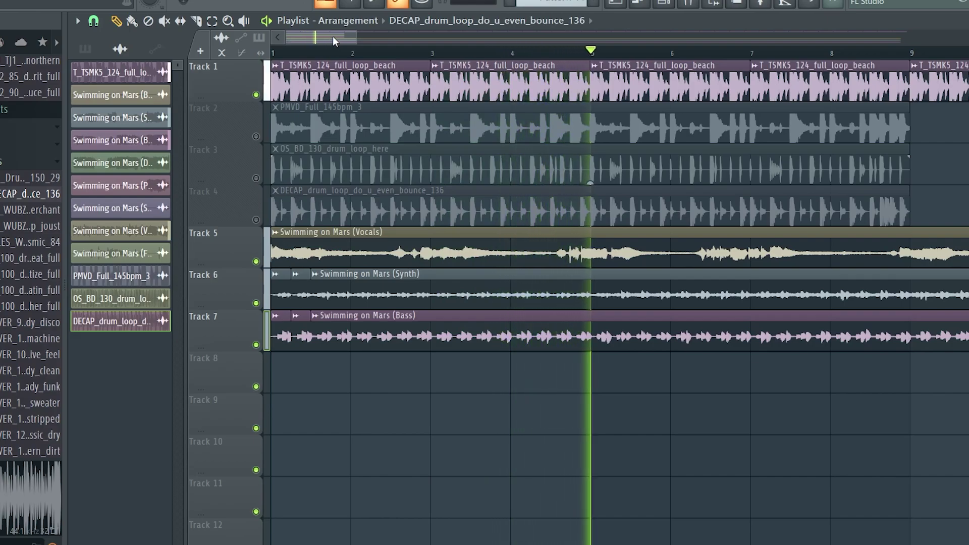
Audition the song with the PMVD_Full_145bpm_3 loop on Track 2 instead of the original loop.
key(space)
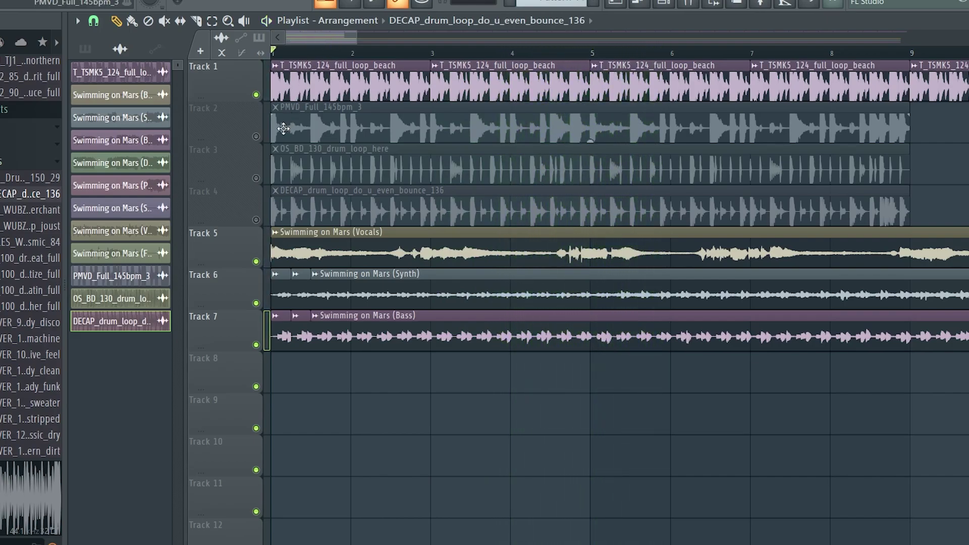
click(256, 137)
click(256, 95)
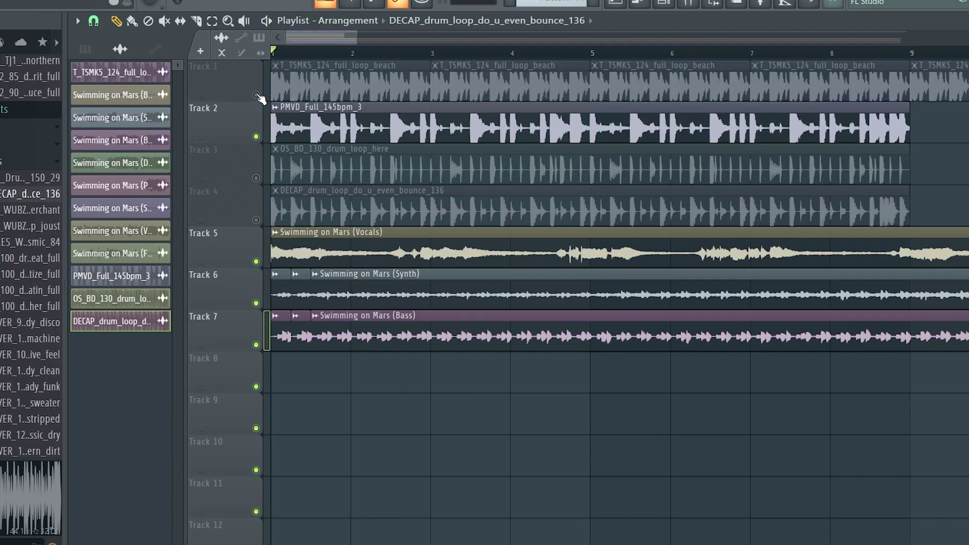
key(space)
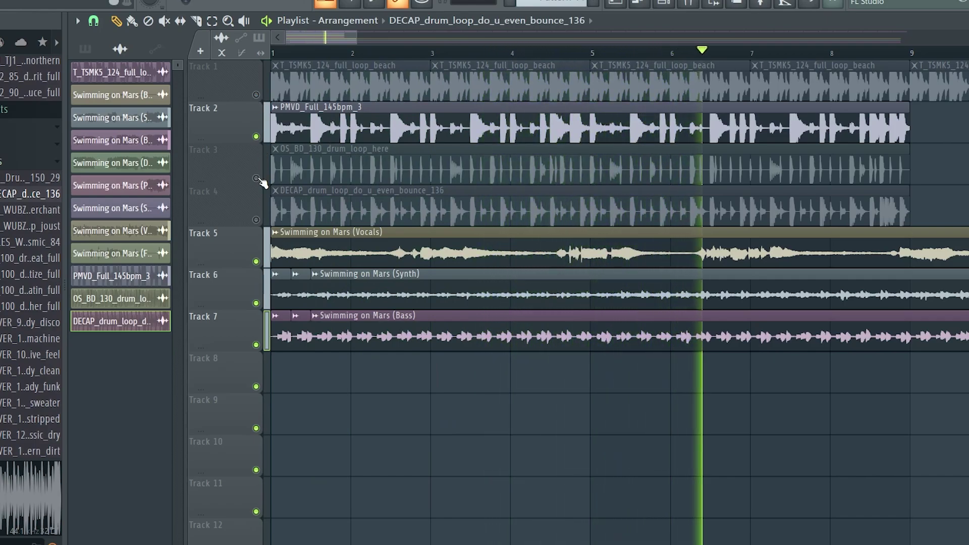
key(space)
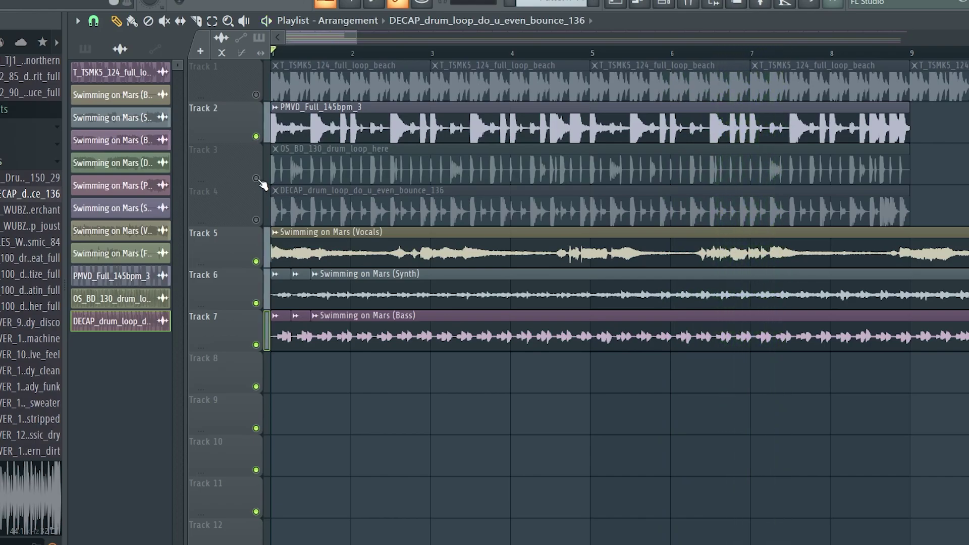
Swap in the OS_BD_130_drum_loop_here loop on Track 3 and play the song again.
click(256, 178)
click(256, 136)
key(space)
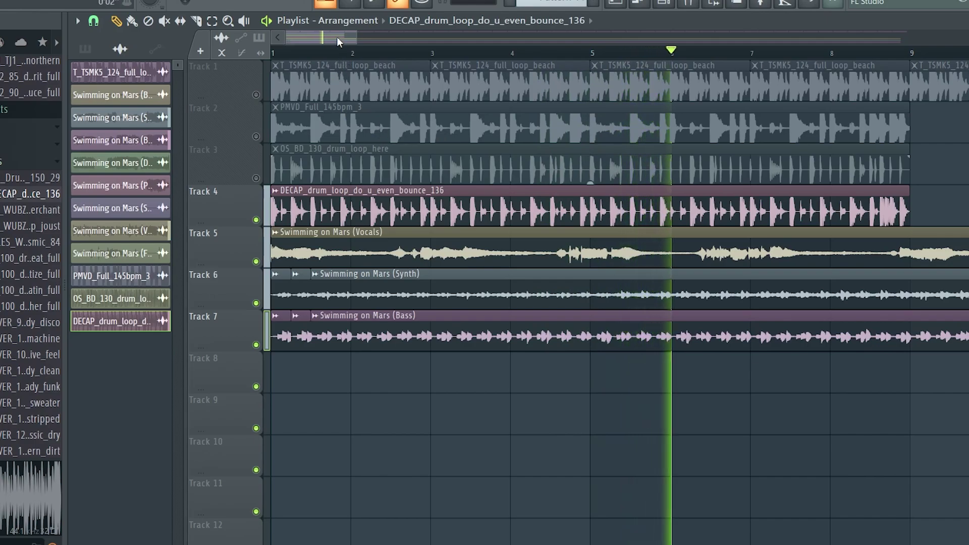
drag(337, 38, 365, 33)
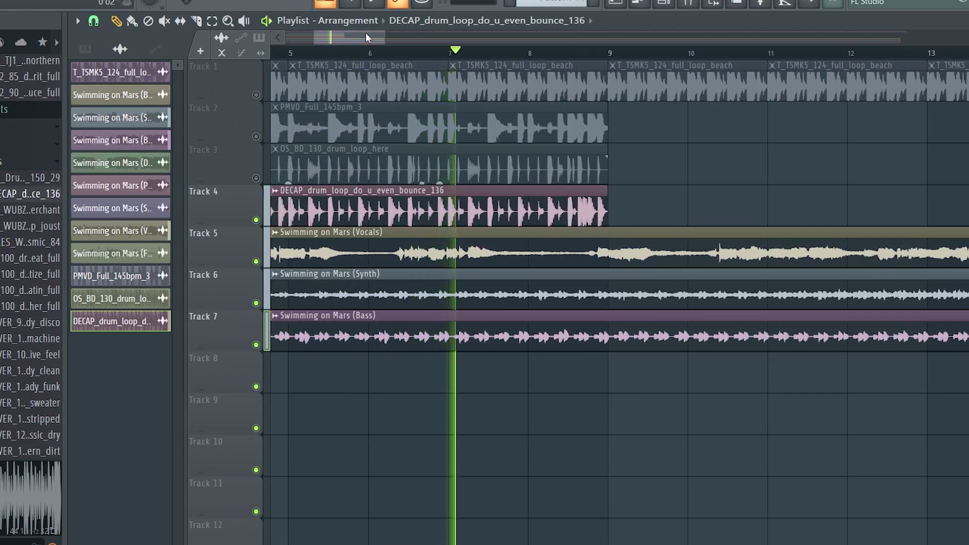